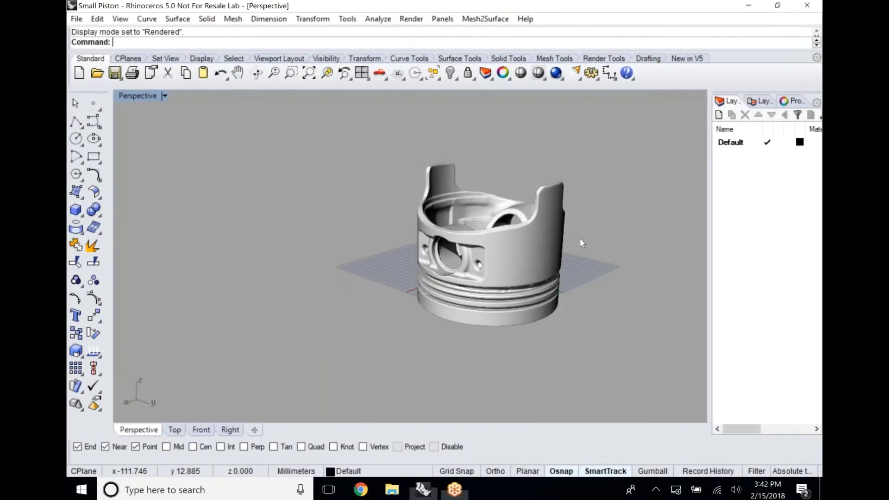
# Orbit the Perspective view to see the rendered piston scan from another side.
pyautogui.moveTo(575, 242); pyautogui.dragTo(365, 222, button='right')
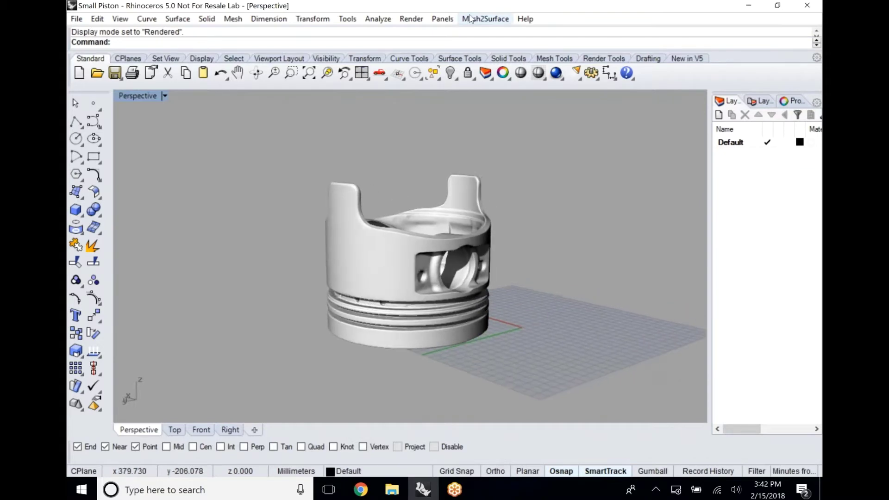
# Run Mesh2Surface Shapes on the piston mesh, moving the mesh onto its own layer.
pyautogui.click(471, 18)
pyautogui.click(447, 37)
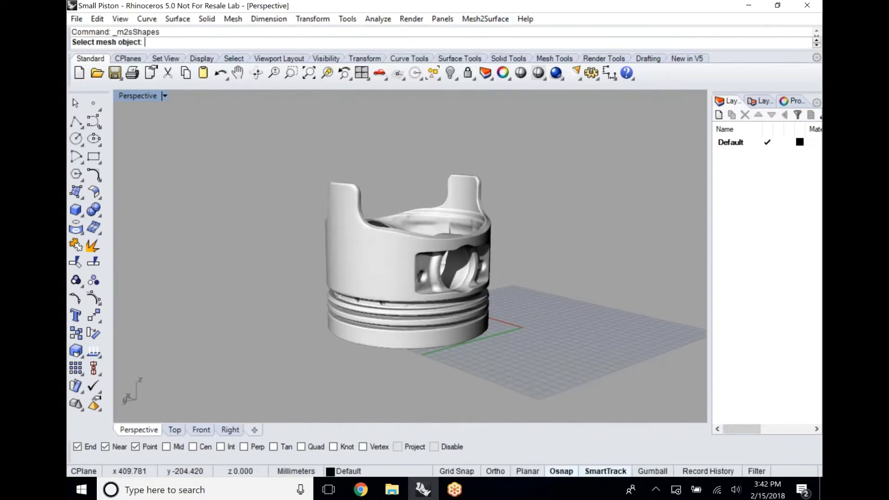
pyautogui.click(380, 260)
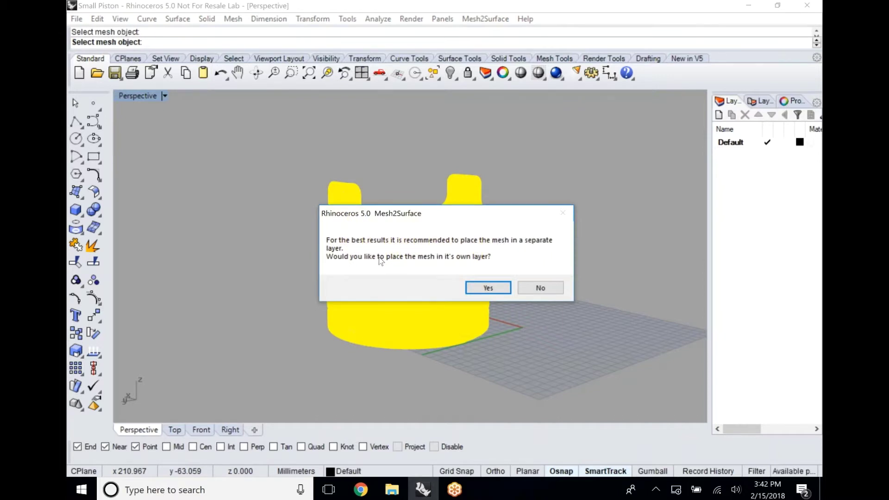
pyautogui.press('Return')
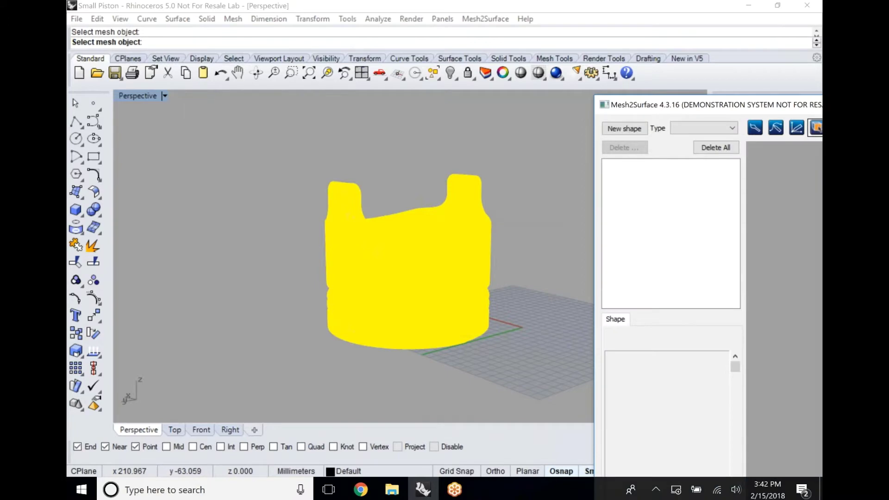
pyautogui.press('Return')
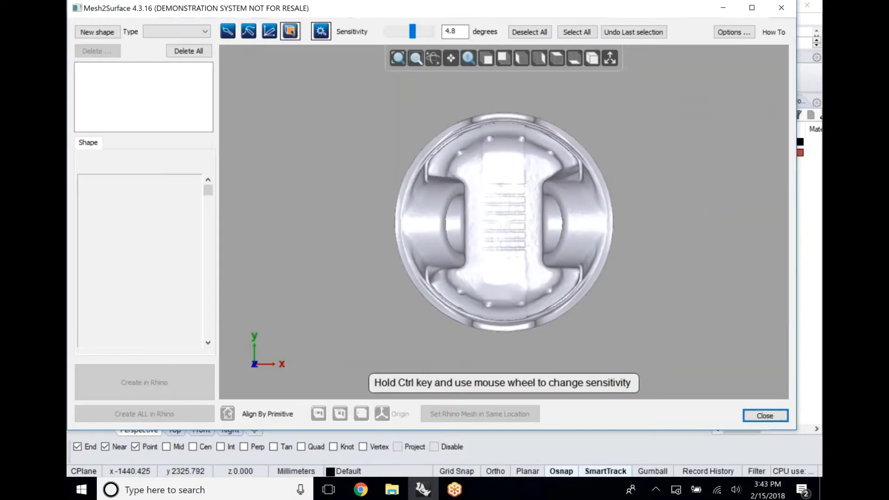
# Clear the mesh selection and lower the selection sensitivity to about 1.76 degrees.
pyautogui.click(426, 225)
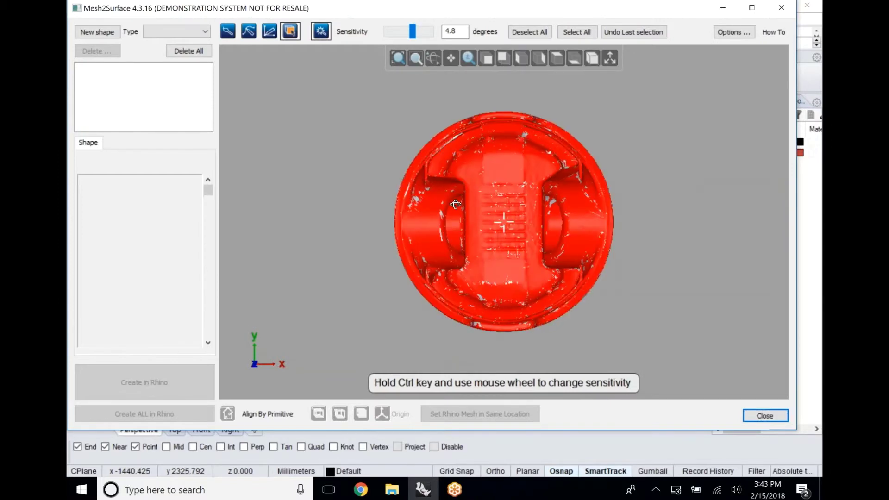
pyautogui.moveTo(456, 204); pyautogui.dragTo(478, 187, button='middle')
pyautogui.moveTo(478, 187); pyautogui.dragTo(540, 56, button='right')
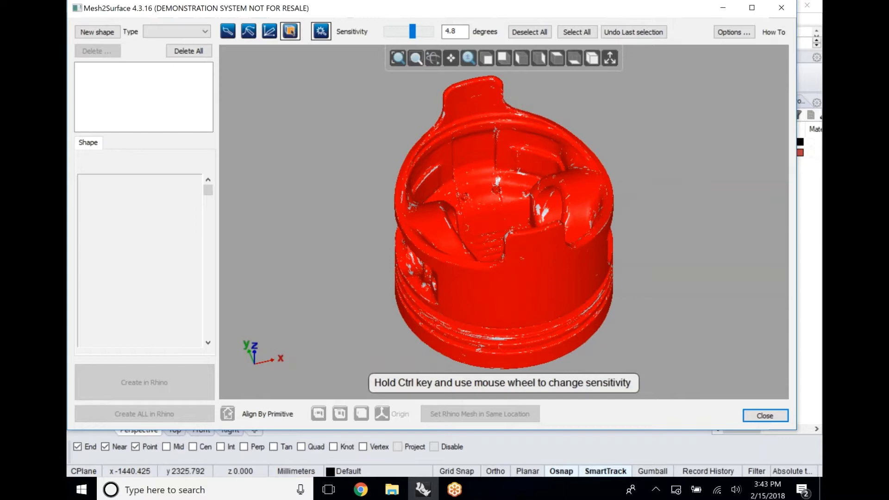
pyautogui.click(530, 32)
pyautogui.moveTo(489, 149); pyautogui.dragTo(487, 108, button='right')
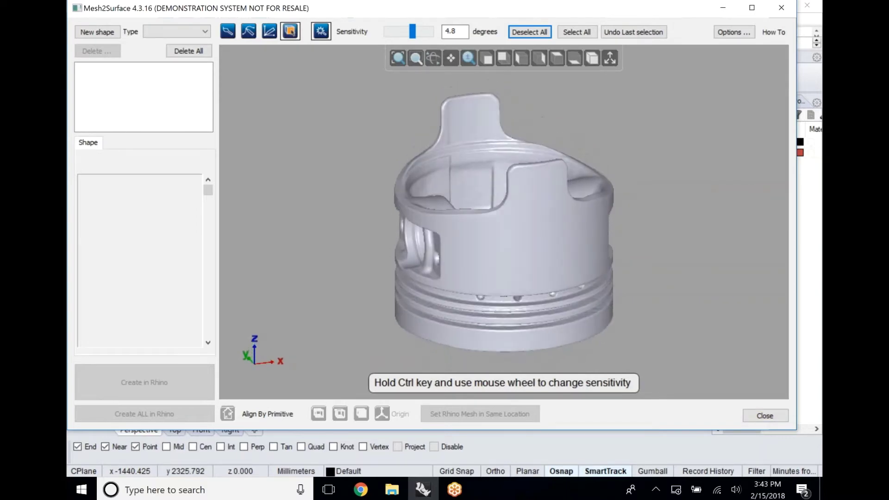
pyautogui.moveTo(412, 31); pyautogui.dragTo(392, 34)
# Select the piston's outer wall and tune the sensitivity up to 2.56 degrees.
pyautogui.click(532, 249)
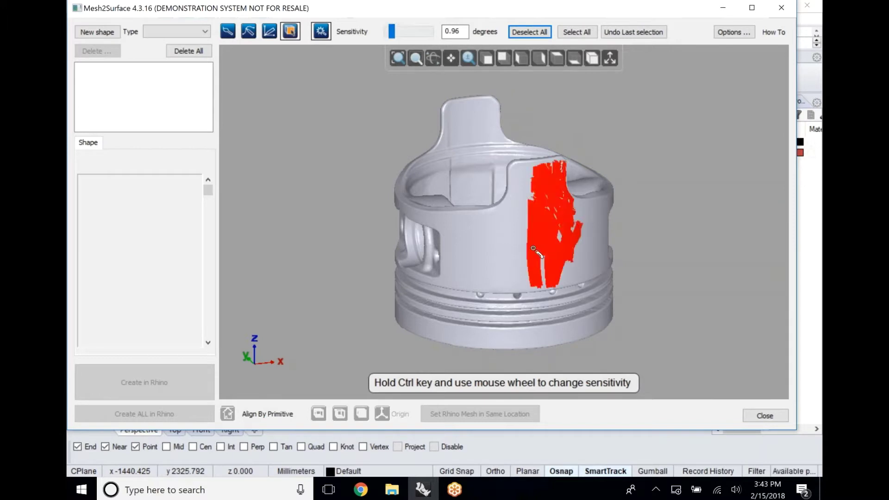
pyautogui.keyDown('ctrl'); pyautogui.scroll(-2, 405, 32); pyautogui.keyUp('ctrl')
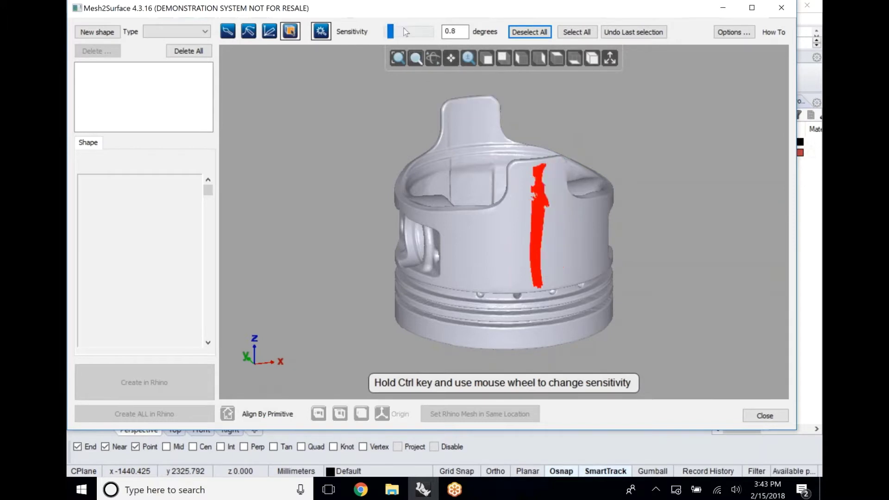
pyautogui.keyDown('ctrl'); pyautogui.scroll(3, 406, 32); pyautogui.keyUp('ctrl')
pyautogui.keyDown('ctrl'); pyautogui.scroll(5, 405, 32); pyautogui.keyUp('ctrl')
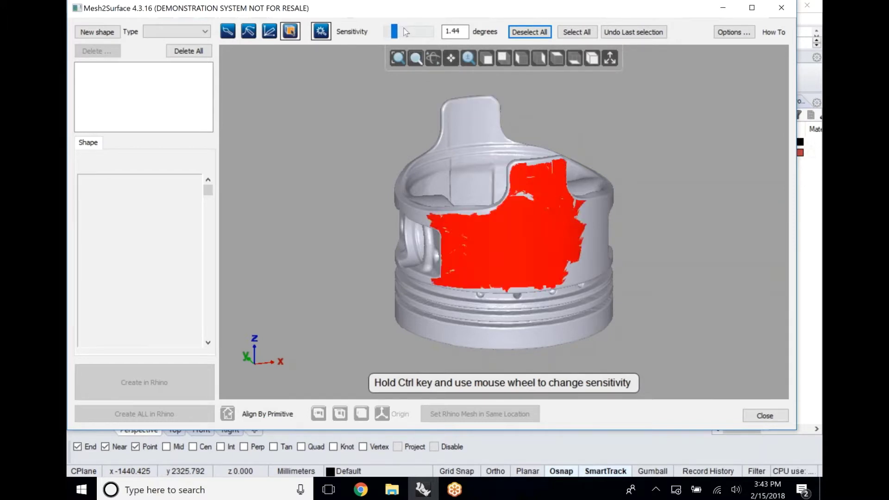
pyautogui.keyDown('ctrl'); pyautogui.scroll(2, 405, 32); pyautogui.keyUp('ctrl')
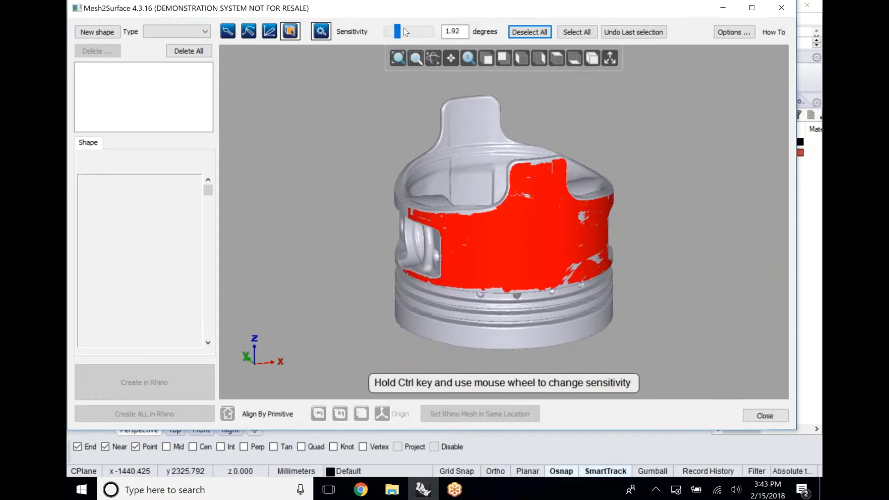
pyautogui.keyDown('ctrl'); pyautogui.scroll(1, 406, 32); pyautogui.keyUp('ctrl')
pyautogui.keyDown('ctrl'); pyautogui.scroll(1, 405, 32); pyautogui.keyUp('ctrl')
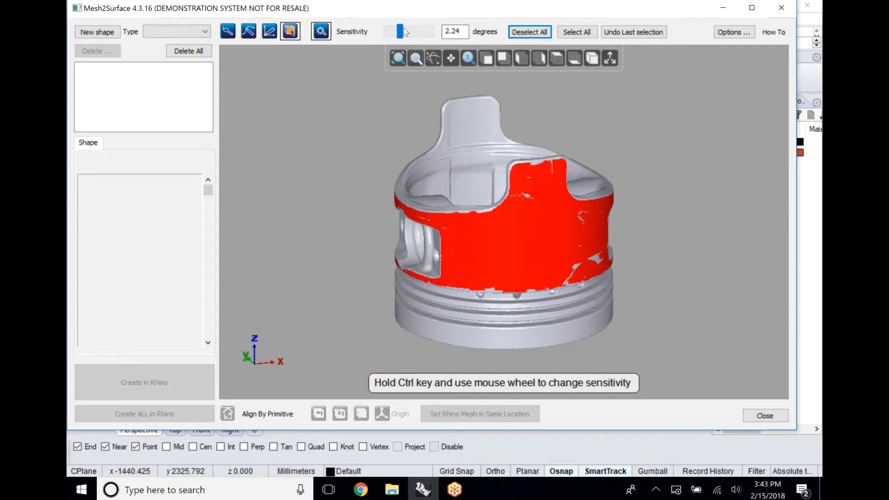
pyautogui.keyDown('ctrl'); pyautogui.scroll(2, 403, 32); pyautogui.keyUp('ctrl')
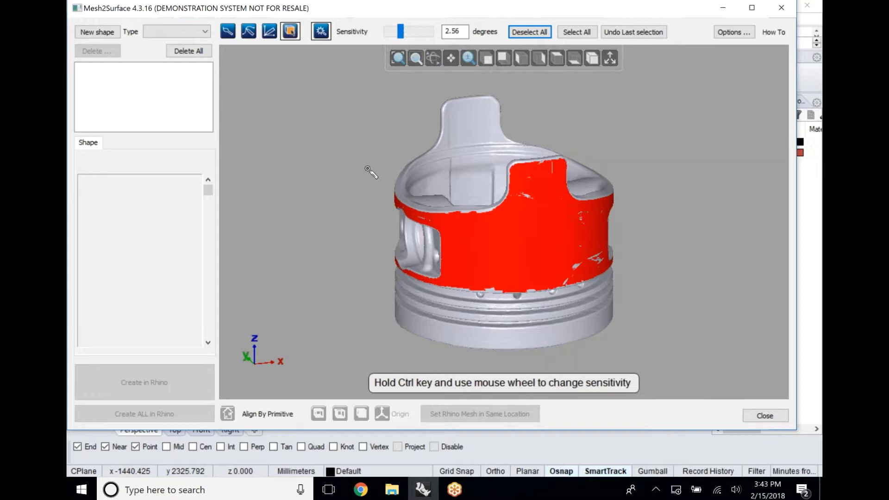
pyautogui.moveTo(413, 168); pyautogui.dragTo(508, 164, button='middle')
pyautogui.moveTo(508, 163)
pyautogui.mouseDown(button='right')
pyautogui.moveTo(796, 143)
pyautogui.moveTo(241, 119)
pyautogui.moveTo(286, 115)
pyautogui.mouseUp(button='right')
# Fit a Cylinder (radius 42.878519) to the selected wall and align it to the Z axis.
pyautogui.click(177, 31)
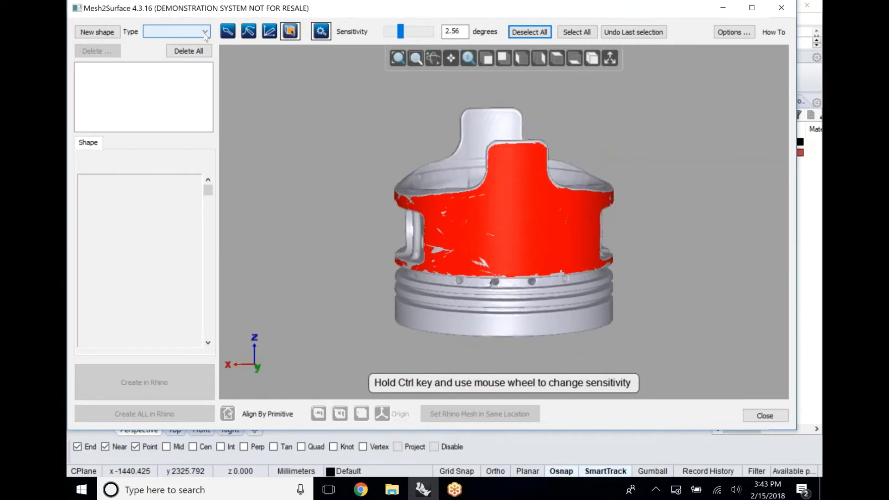
pyautogui.click(181, 60)
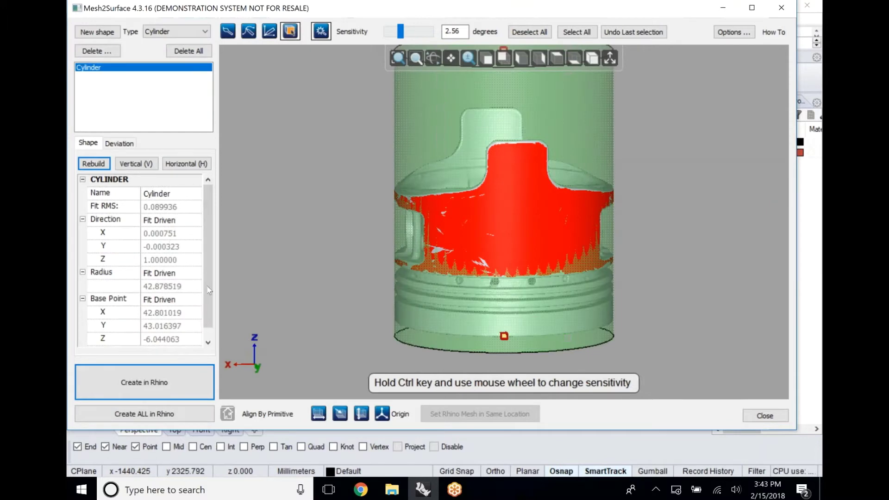
pyautogui.click(362, 414)
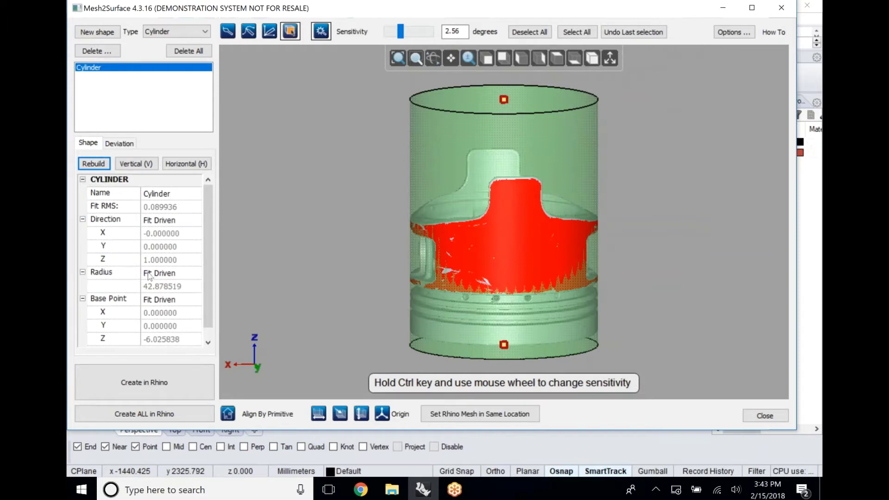
# Start a new shape and select both parts of the piston's bottom face.
pyautogui.click(108, 32)
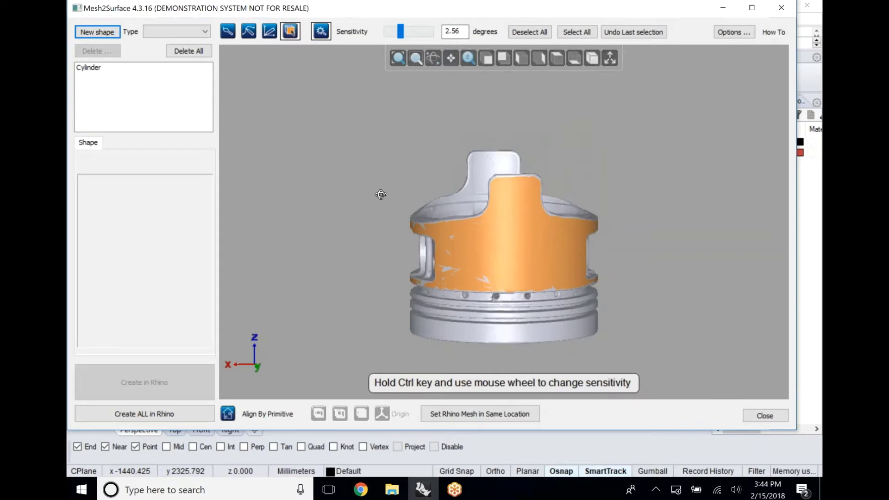
pyautogui.moveTo(379, 193); pyautogui.dragTo(337, 24, button='right')
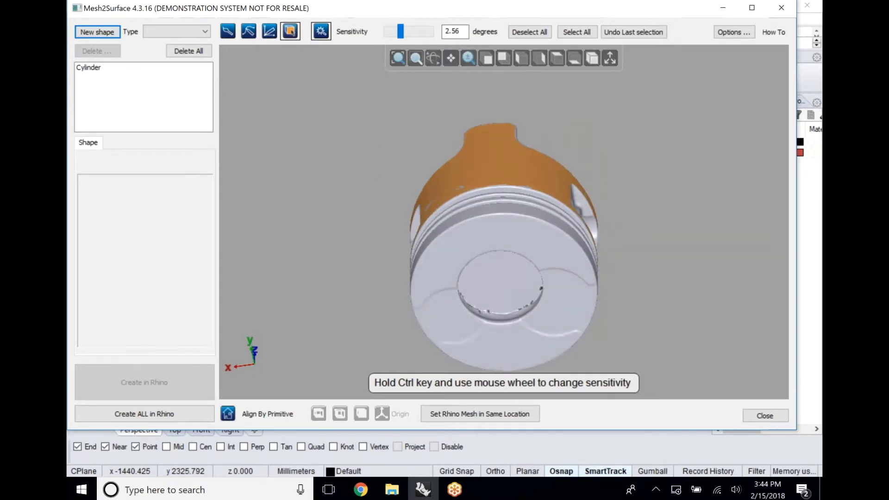
pyautogui.click(480, 214)
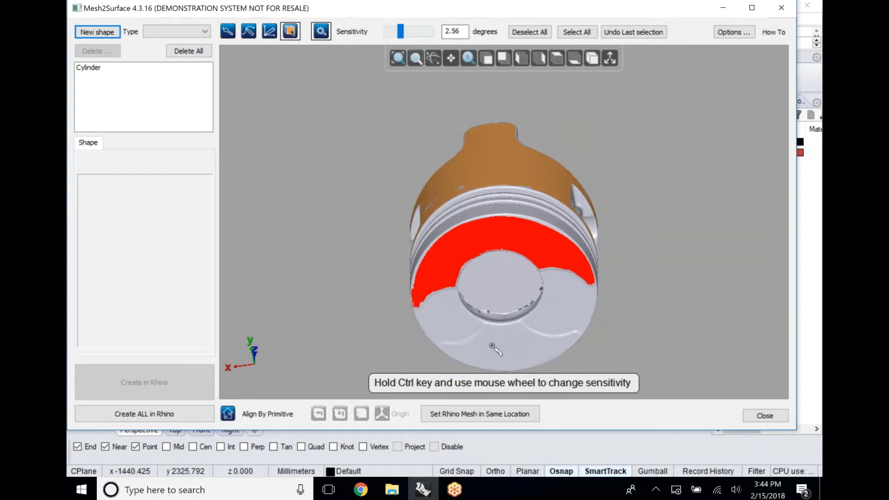
pyautogui.click(494, 348)
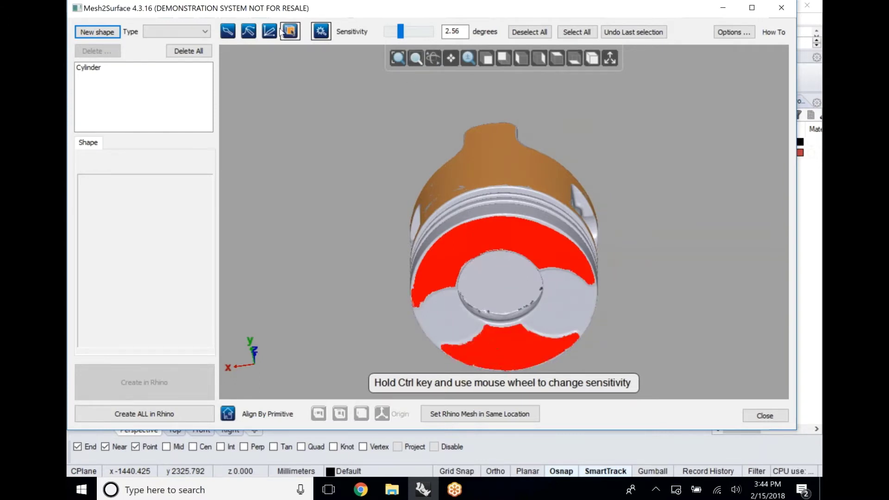
# Fit a Plane to the bottom face and align its normal to Z with offset 0.
pyautogui.click(167, 31)
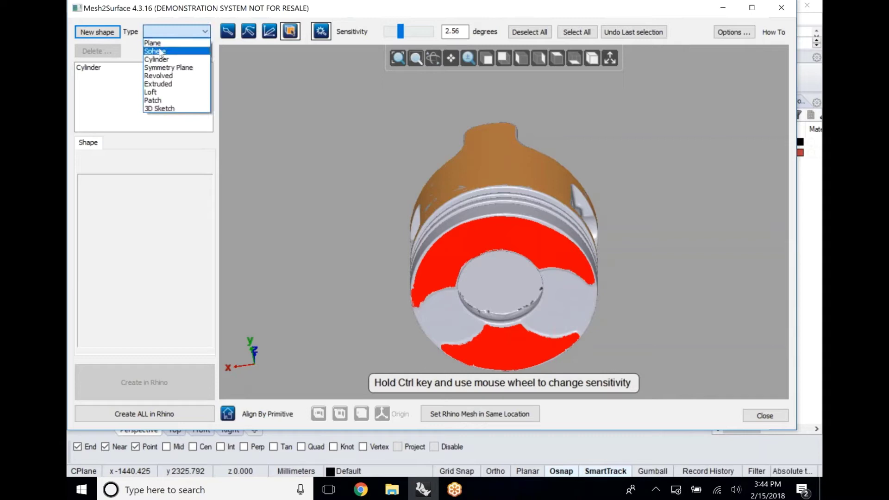
pyautogui.click(155, 42)
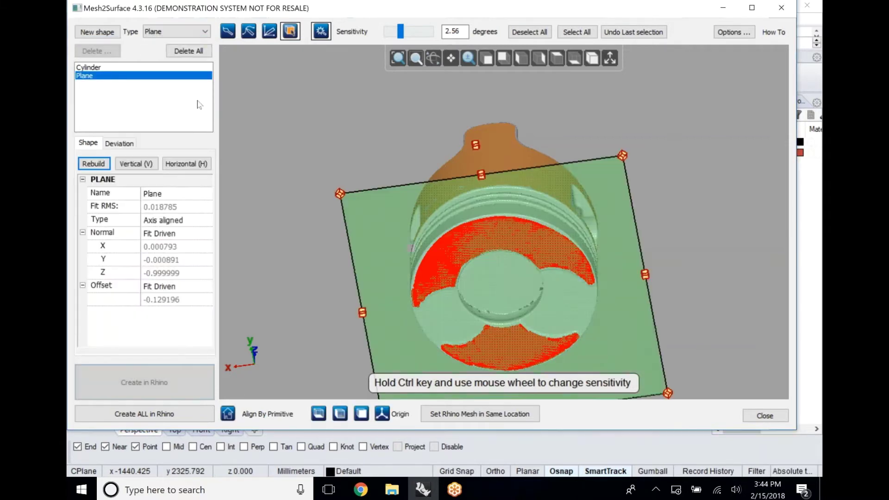
pyautogui.moveTo(381, 145); pyautogui.dragTo(354, 90, button='right')
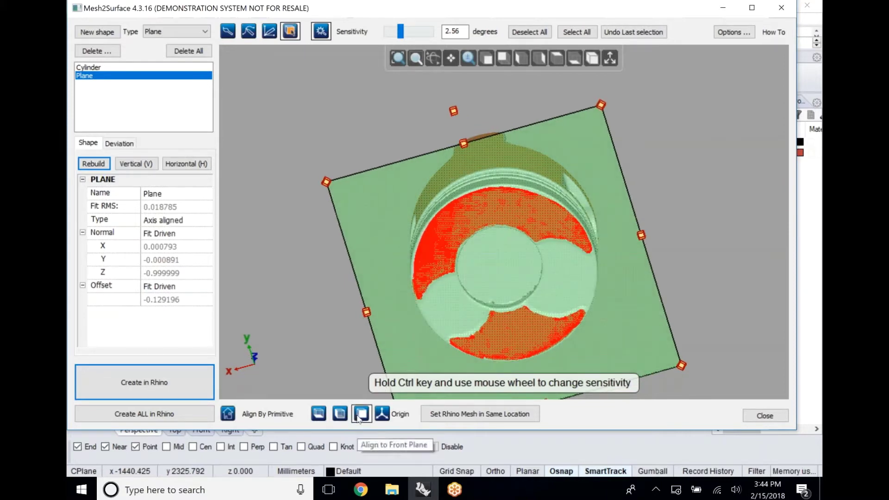
pyautogui.click(320, 414)
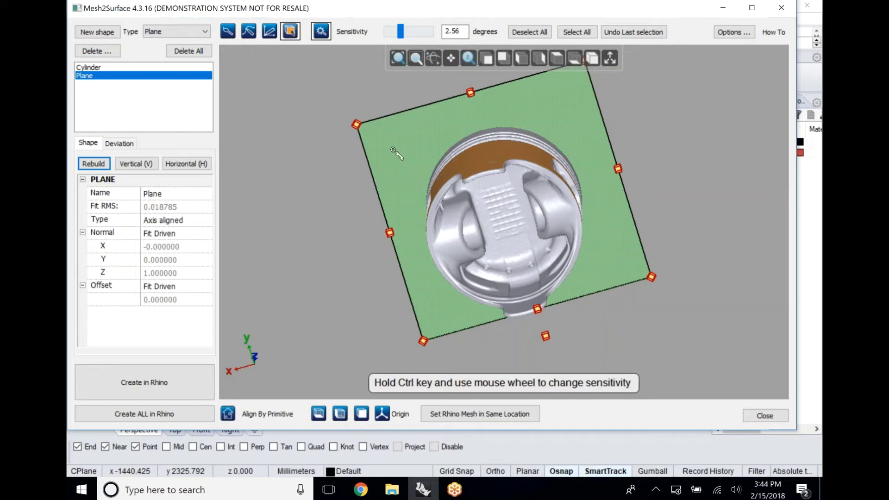
pyautogui.moveTo(391, 192); pyautogui.dragTo(510, 237, button='right')
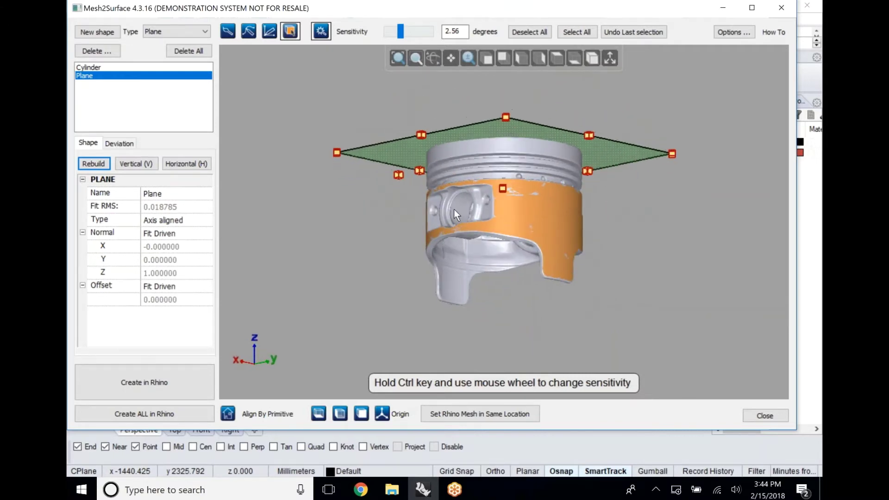
pyautogui.scroll(-5, 454, 209)
pyautogui.scroll(6, 453, 210)
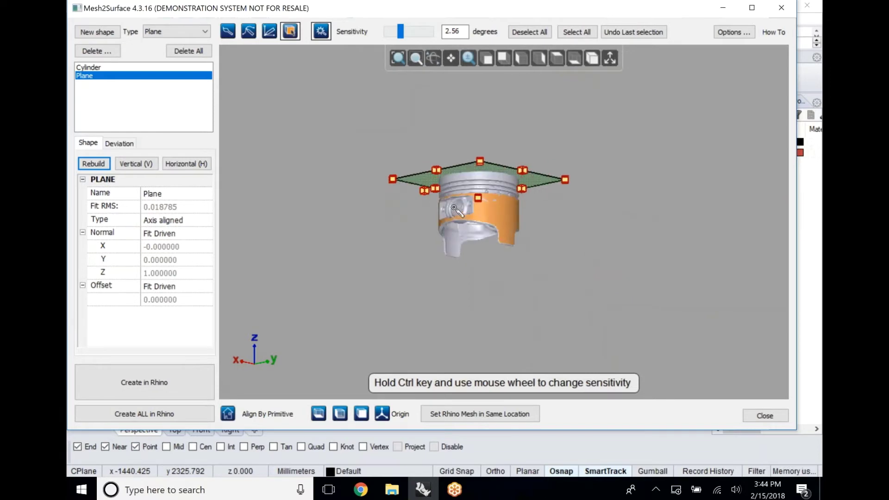
# Start a new shape, select the pin bore's inner surface and tune sensitivity to 3.2 degrees.
pyautogui.click(98, 31)
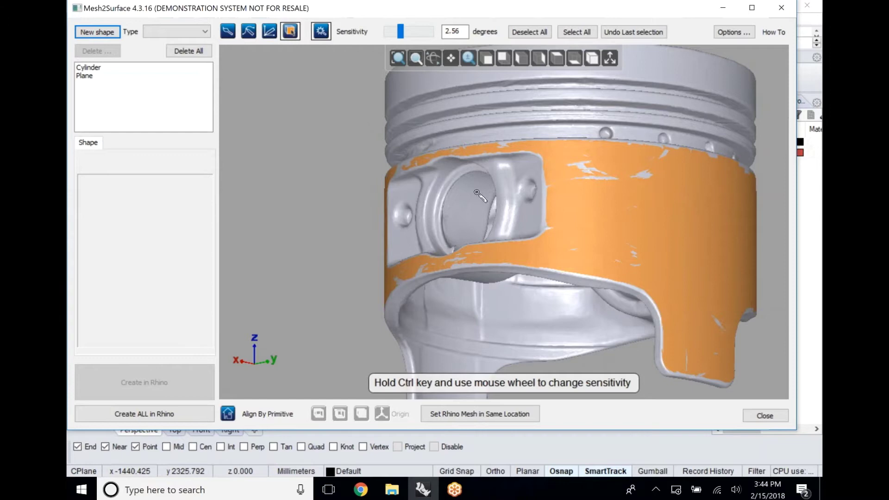
pyautogui.click(477, 192)
pyautogui.click(459, 224)
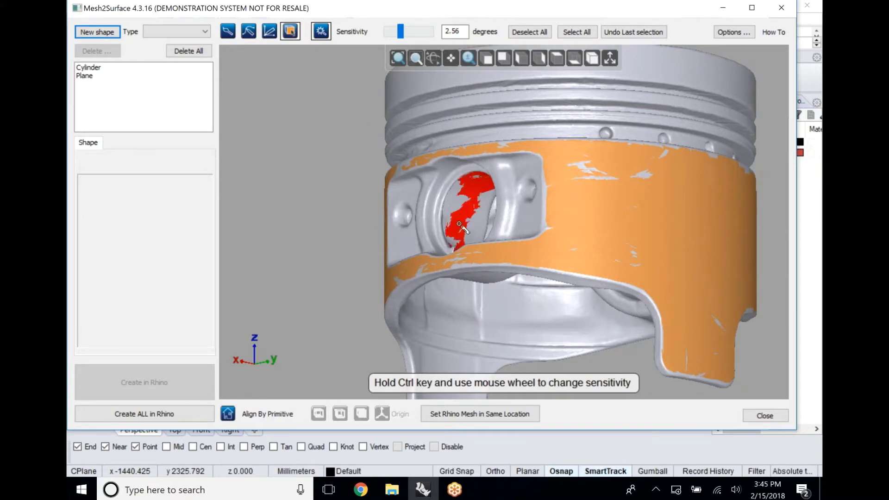
pyautogui.scroll(-1, 401, 37)
pyautogui.scroll(4, 401, 37)
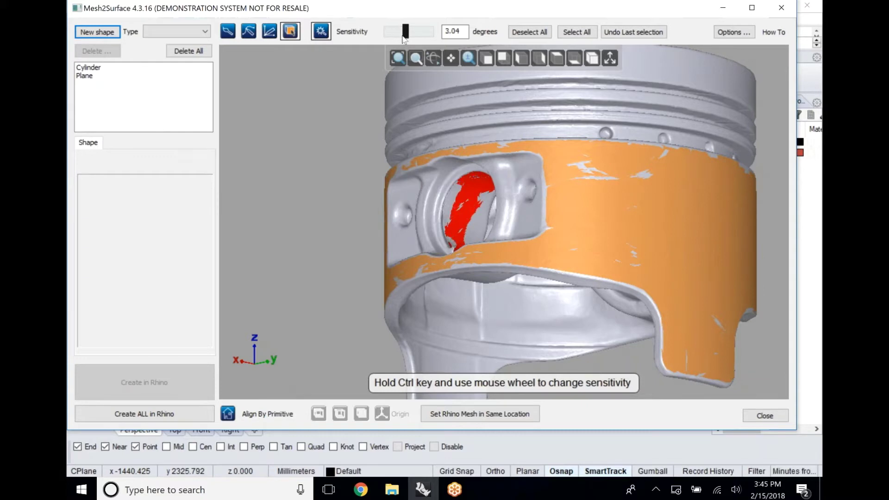
pyautogui.scroll(4, 404, 39)
pyautogui.scroll(-2, 404, 39)
pyautogui.scroll(-1, 404, 38)
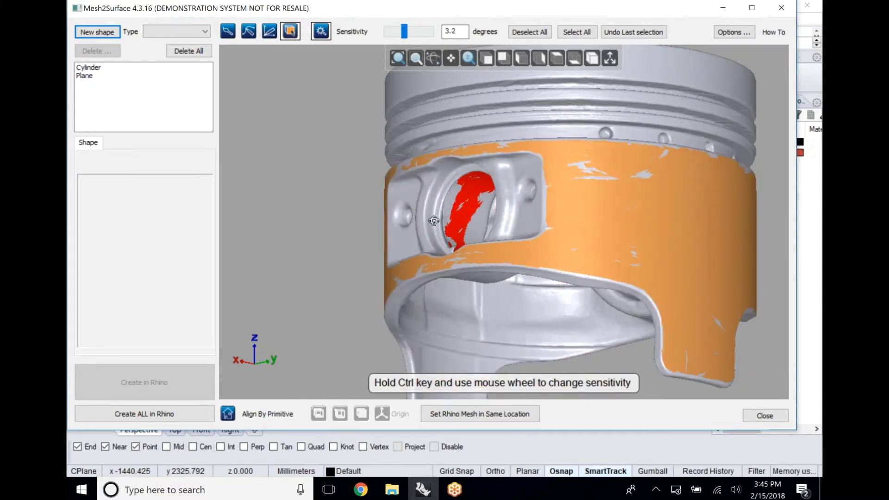
# Select the inner wall of the other pin bore.
pyautogui.moveTo(434, 221); pyautogui.dragTo(659, 231, button='right')
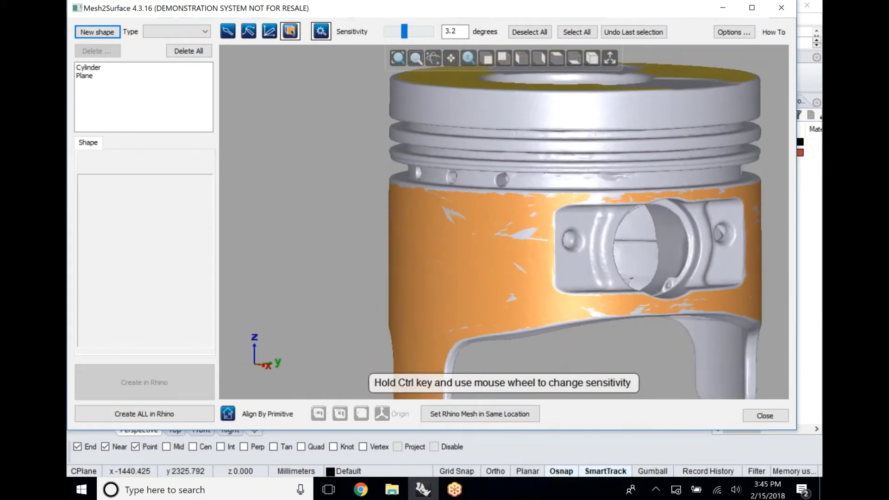
pyautogui.click(667, 229)
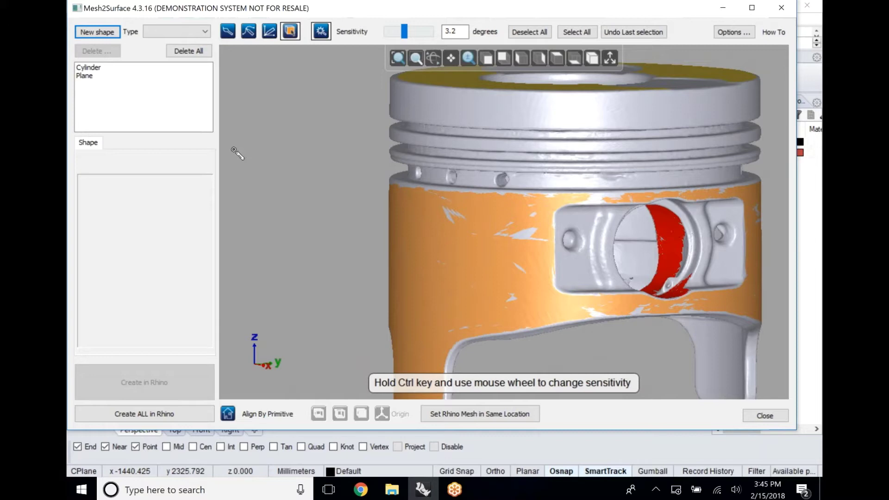
pyautogui.click(189, 35)
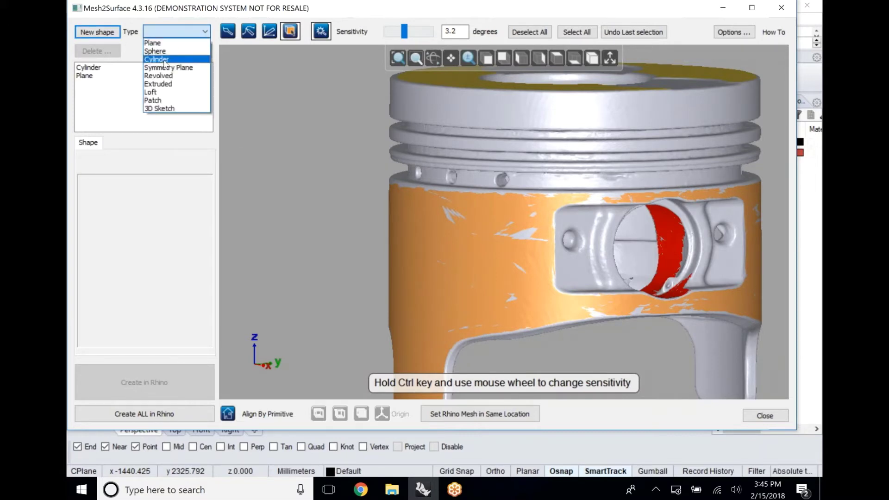
pyautogui.click(238, 88)
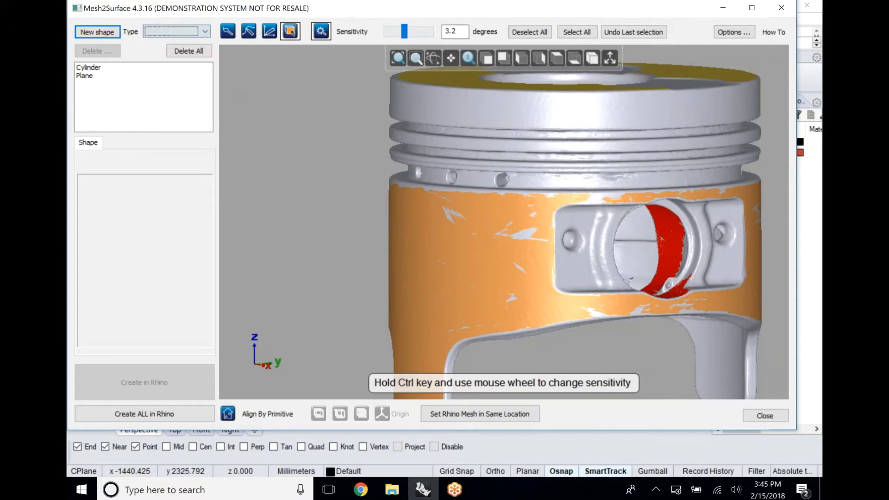
# Extend the bore selection over its lower surface and right rim.
pyautogui.moveTo(392, 210); pyautogui.dragTo(685, 178, button='right')
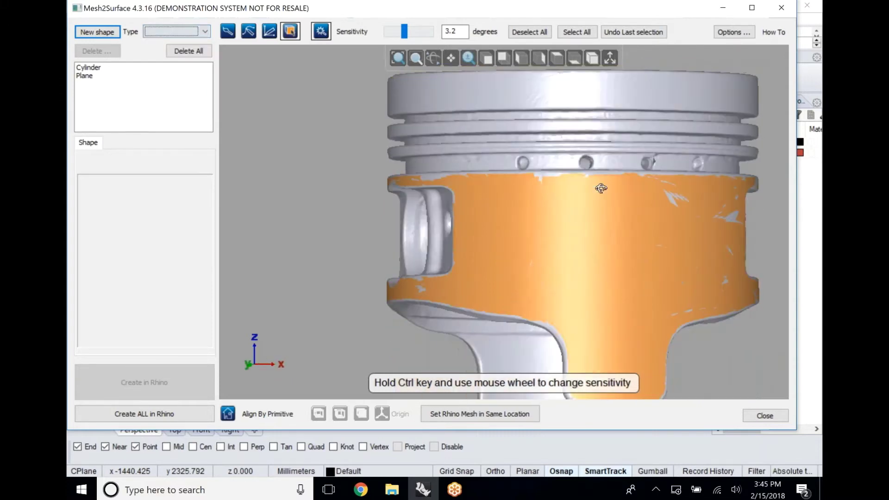
pyautogui.moveTo(366, 236); pyautogui.dragTo(438, 234, button='right')
pyautogui.click(438, 221)
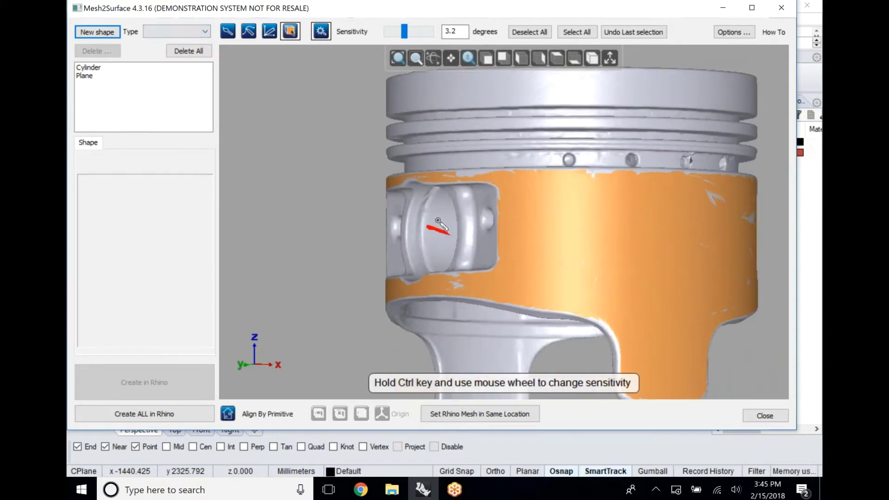
pyautogui.moveTo(470, 230); pyautogui.dragTo(691, 253, button='right')
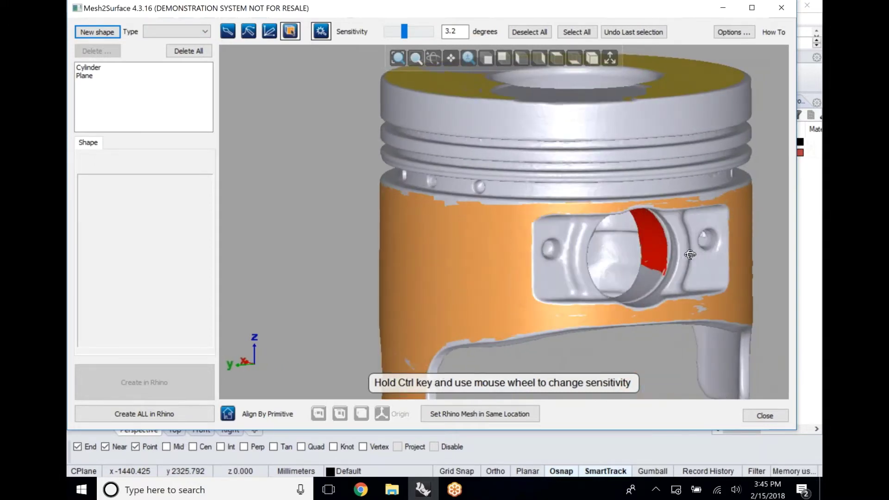
pyautogui.click(648, 300)
pyautogui.click(648, 278)
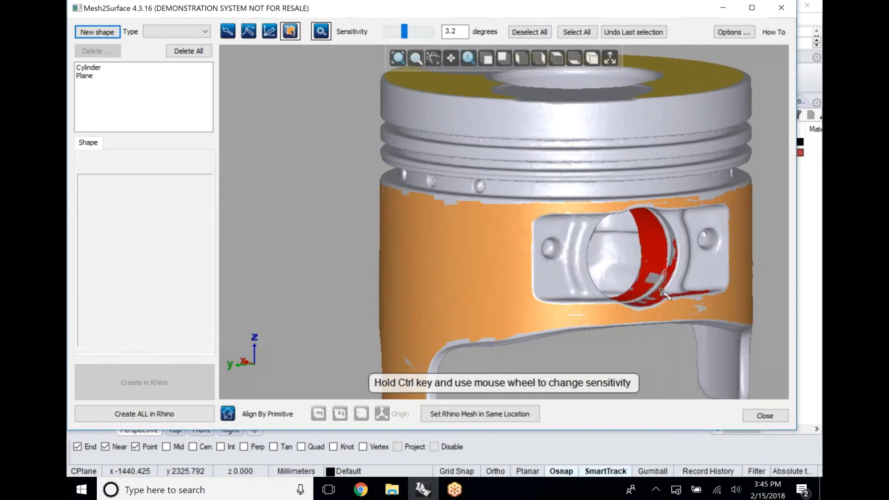
pyautogui.scroll(-3, 662, 289)
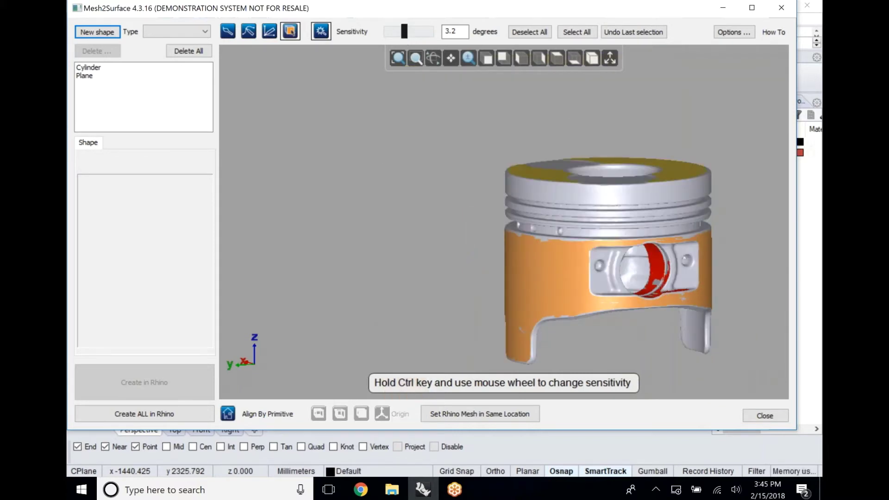
# Lower the selection sensitivity to 1.12 degrees.
pyautogui.moveTo(403, 34); pyautogui.dragTo(400, 33)
pyautogui.moveTo(398, 32); pyautogui.dragTo(397, 33)
pyautogui.keyDown('ctrl'); pyautogui.scroll(-1, 404, 38); pyautogui.keyUp('ctrl')
pyautogui.keyDown('ctrl'); pyautogui.scroll(2, 498, 126); pyautogui.keyUp('ctrl')
pyautogui.moveTo(665, 324); pyautogui.dragTo(663, 363, button='right')
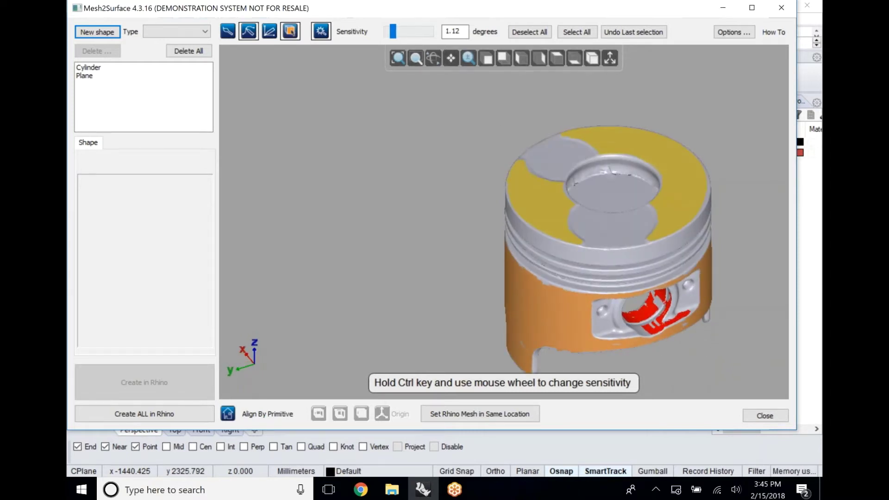
# Switch to brush selection, paint a stroke on the pin boss, then undo it.
pyautogui.click(269, 31)
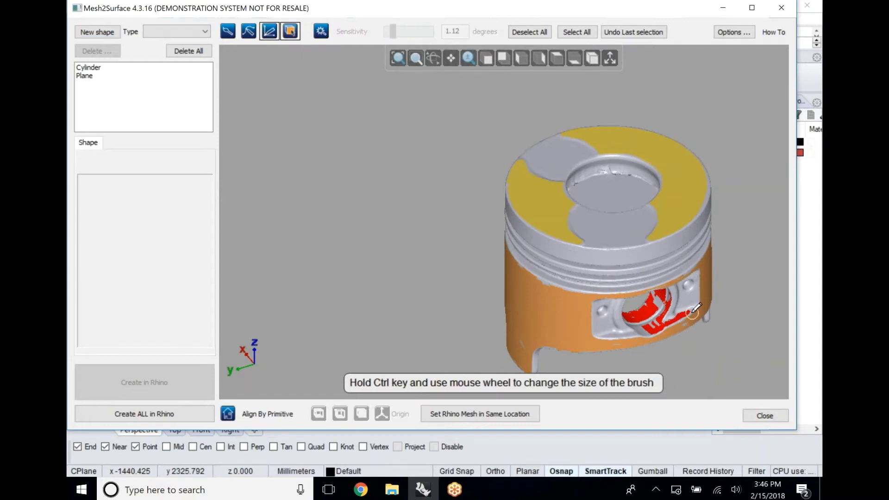
pyautogui.moveTo(693, 312); pyautogui.dragTo(665, 326)
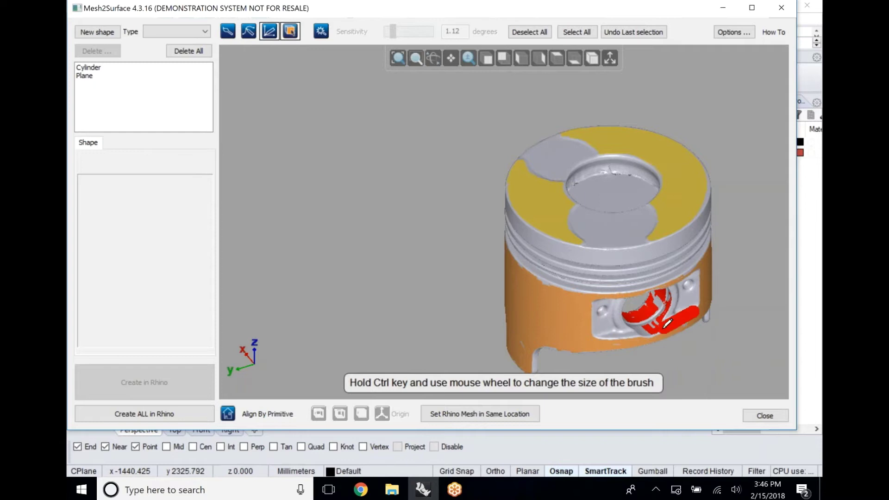
pyautogui.hotkey('ctrl', 'z')
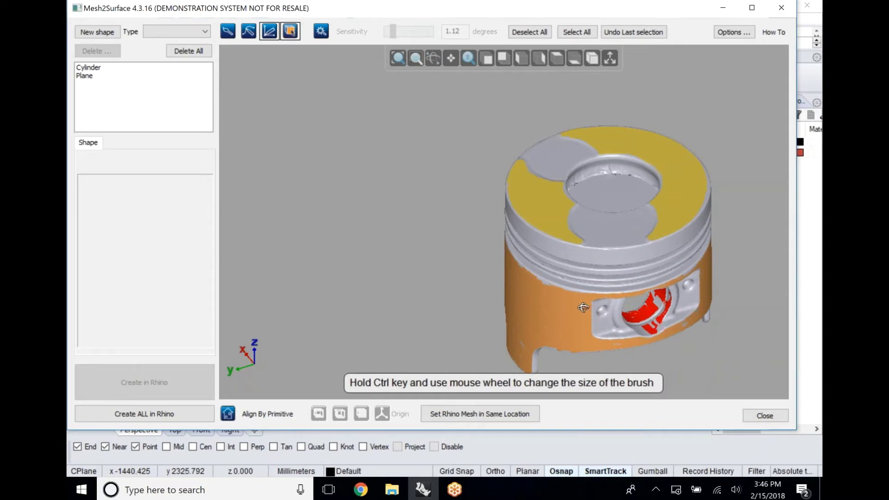
pyautogui.moveTo(584, 307); pyautogui.dragTo(466, 232, button='right')
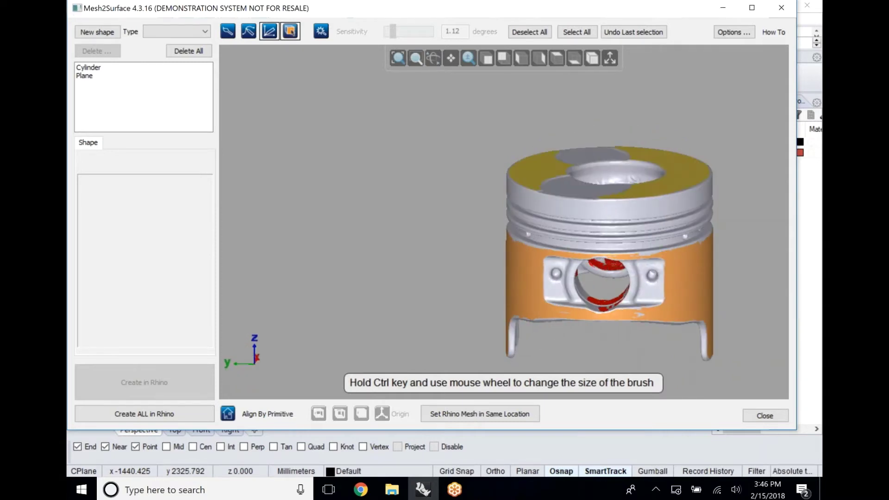
# Add a new Cylinder shape fitted to the pin boss surface.
pyautogui.click(97, 31)
pyautogui.click(185, 31)
pyautogui.click(173, 60)
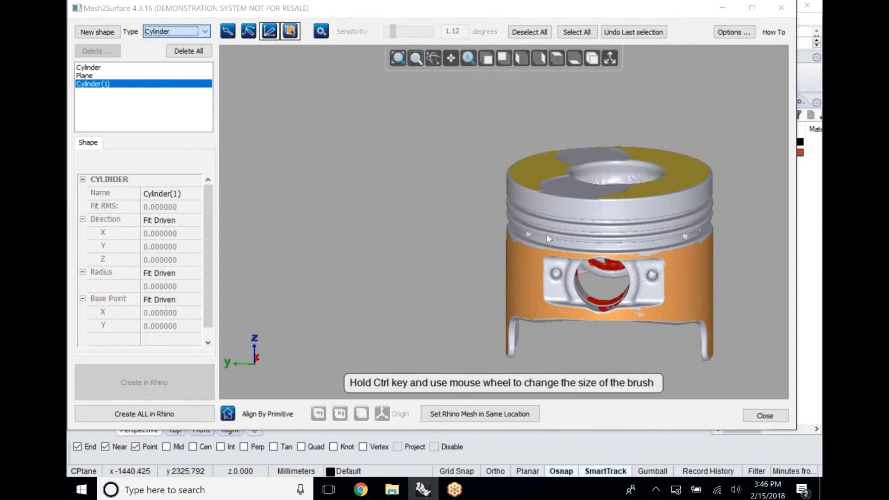
pyautogui.click(594, 314)
pyautogui.moveTo(487, 209); pyautogui.dragTo(362, 229, button='right')
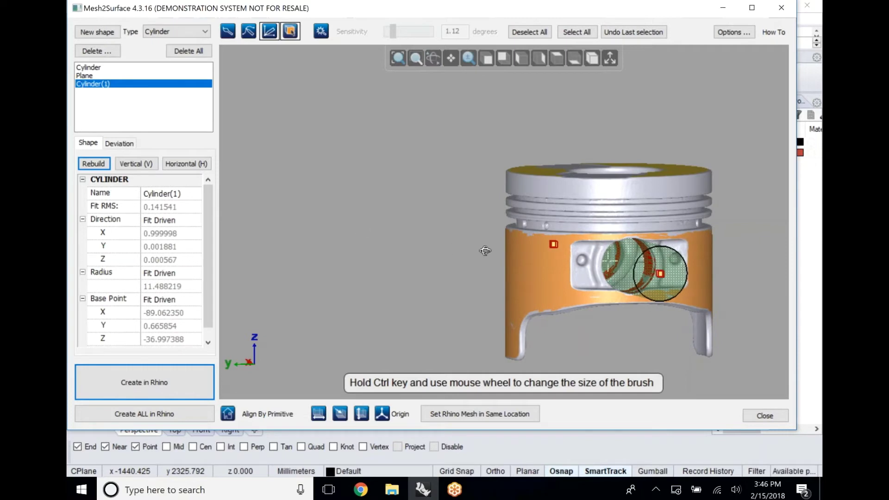
pyautogui.moveTo(454, 249); pyautogui.dragTo(555, 253, button='right')
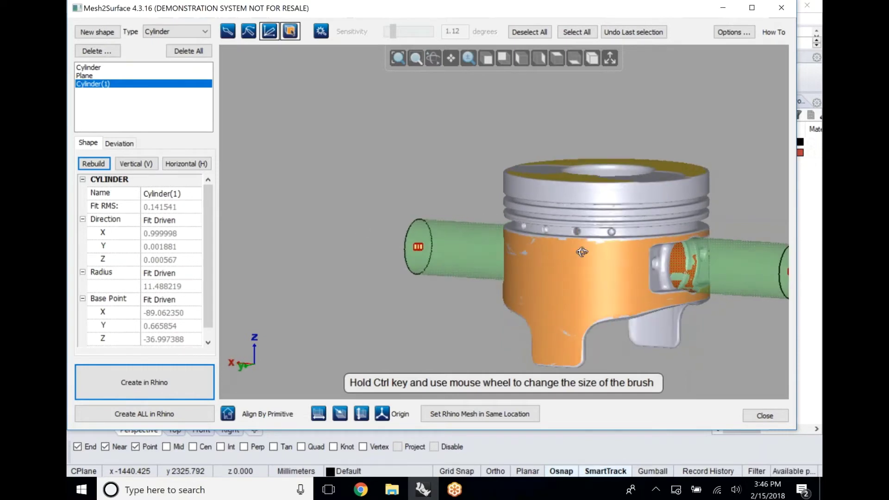
# Align Cylinder(1)'s axis to X (radius 11.488219, RMS 0.141541) and inspect the fit.
pyautogui.click(319, 413)
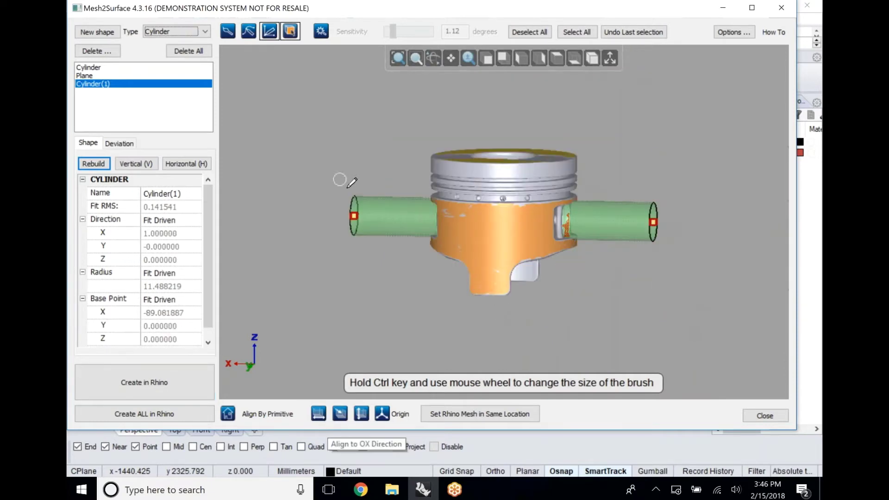
pyautogui.moveTo(405, 259); pyautogui.dragTo(481, 251, button='right')
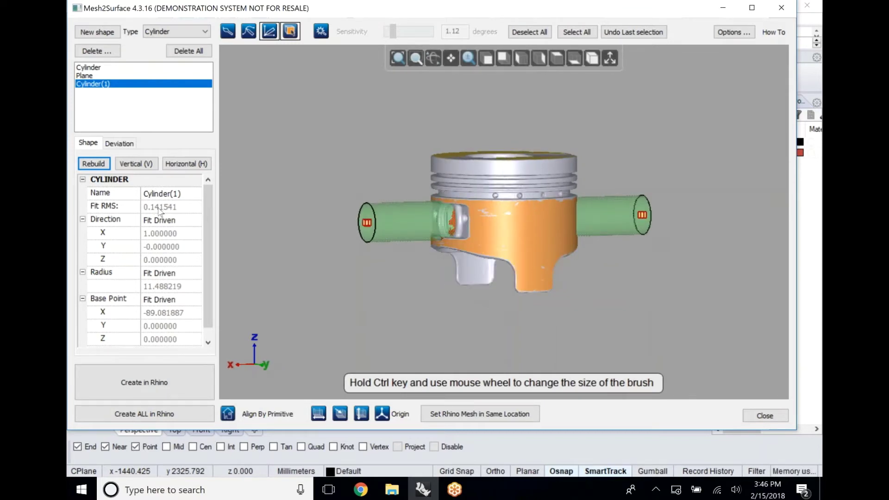
pyautogui.moveTo(497, 217); pyautogui.dragTo(398, 289, button='right')
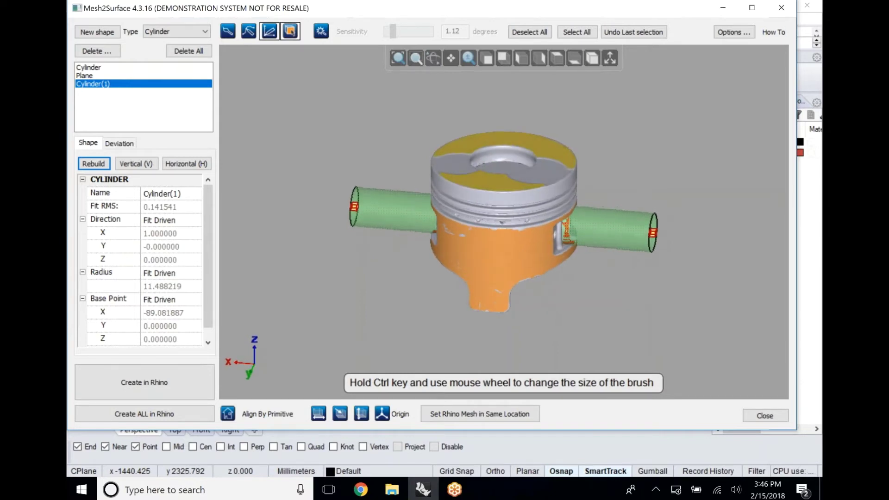
pyautogui.scroll(-1, 206, 238)
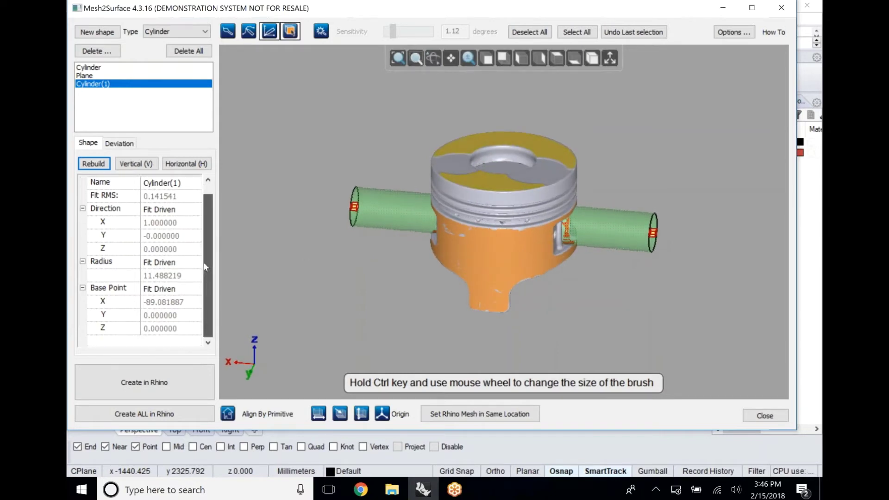
pyautogui.scroll(1, 204, 243)
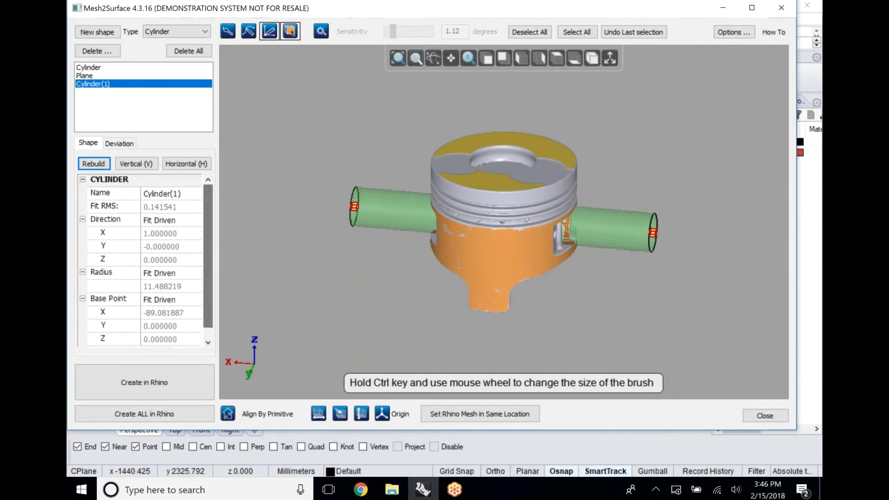
# Show the cylinder's deviation map against the scan and orbit around the coloured surfaces.
pyautogui.click(118, 143)
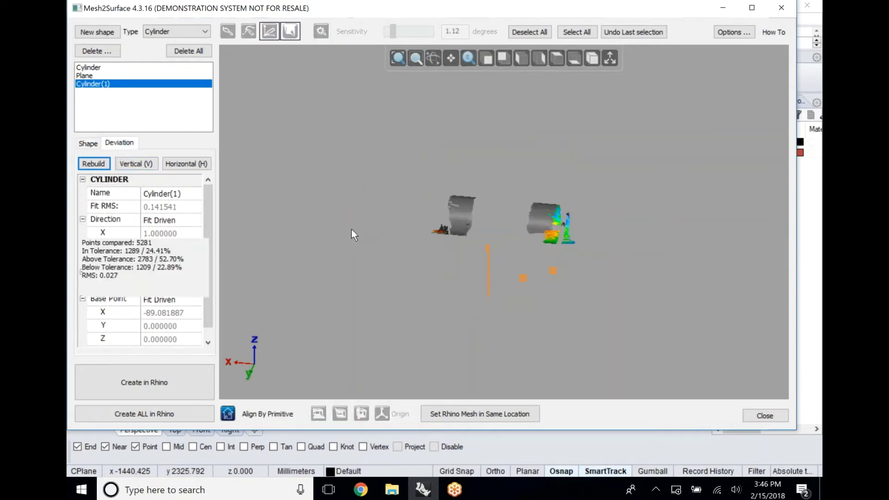
pyautogui.moveTo(465, 251); pyautogui.dragTo(398, 204, button='middle')
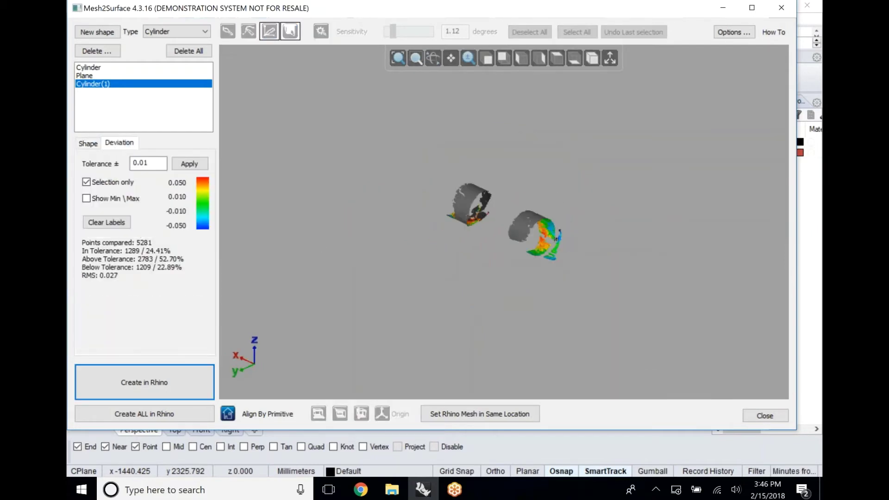
pyautogui.scroll(5, 568, 242)
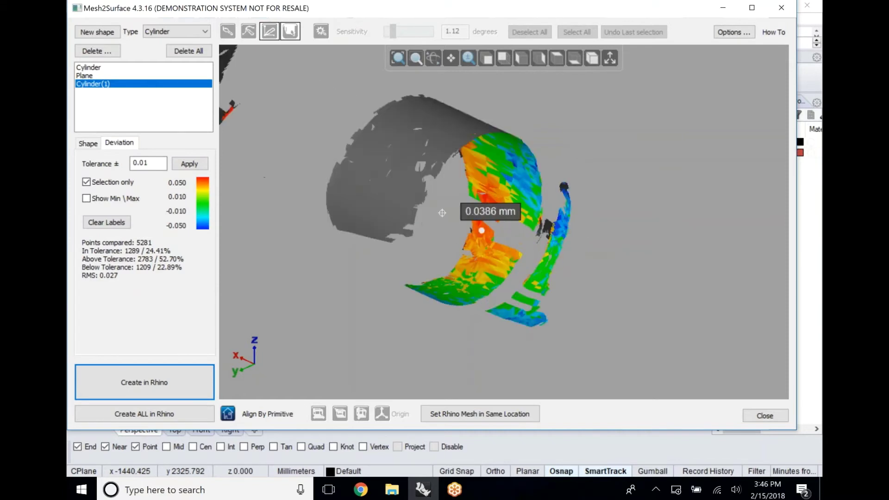
pyautogui.moveTo(432, 223)
pyautogui.mouseDown(button='middle')
pyautogui.moveTo(409, 157)
pyautogui.moveTo(456, 111)
pyautogui.moveTo(431, 222)
pyautogui.mouseUp(button='middle')
pyautogui.moveTo(432, 222)
pyautogui.mouseDown(button='right')
pyautogui.moveTo(699, 135)
pyautogui.moveTo(676, 156)
pyautogui.moveTo(516, 172)
pyautogui.mouseUp(button='right')
# Recompute the deviation at 0.05 tolerance and inspect the rings (66.08% within, RMS 0.061).
pyautogui.click(149, 162)
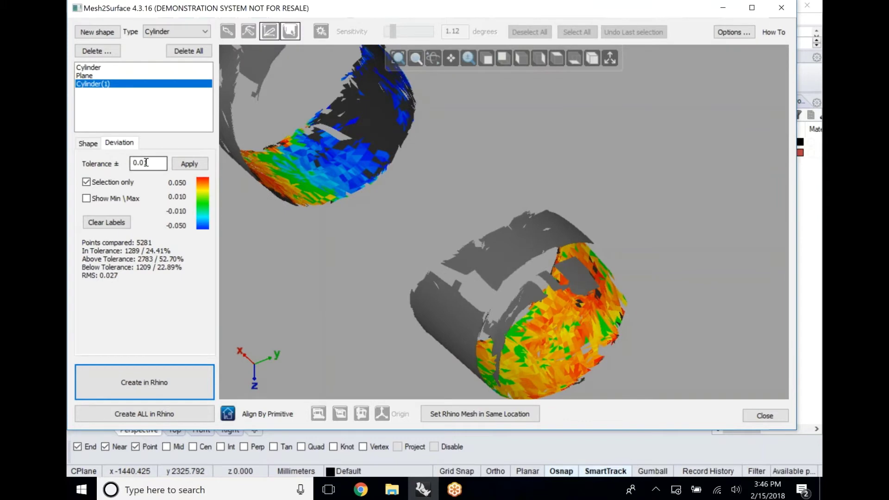
pyautogui.moveTo(148, 162); pyautogui.dragTo(144, 162)
pyautogui.click(190, 164)
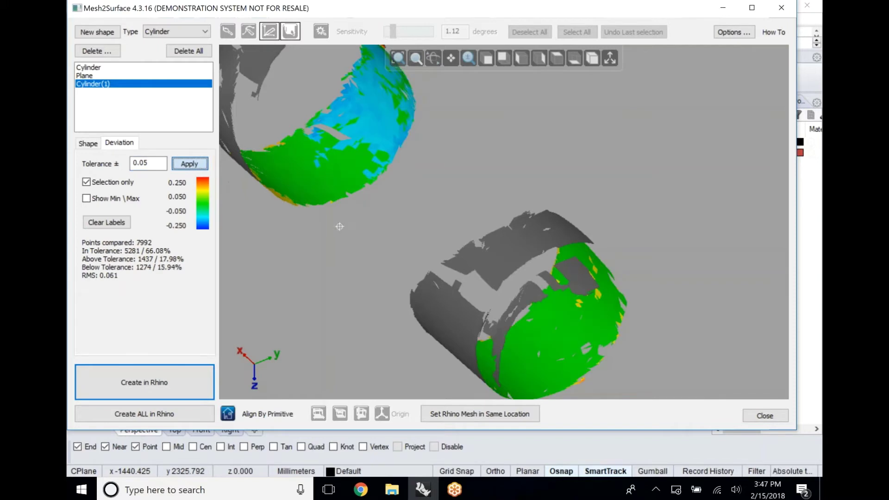
pyautogui.moveTo(339, 227)
pyautogui.mouseDown(button='right')
pyautogui.moveTo(407, 148)
pyautogui.moveTo(313, 146)
pyautogui.moveTo(439, 146)
pyautogui.moveTo(360, 185)
pyautogui.moveTo(565, 166)
pyautogui.moveTo(520, 147)
pyautogui.moveTo(497, 140)
pyautogui.moveTo(451, 296)
pyautogui.moveTo(526, 291)
pyautogui.moveTo(439, 345)
pyautogui.moveTo(504, 246)
pyautogui.moveTo(382, 269)
pyautogui.moveTo(363, 323)
pyautogui.moveTo(553, 298)
pyautogui.moveTo(533, 307)
pyautogui.moveTo(469, 308)
pyautogui.moveTo(475, 104)
pyautogui.mouseUp(button='right')
pyautogui.scroll(-10, 476, 174)
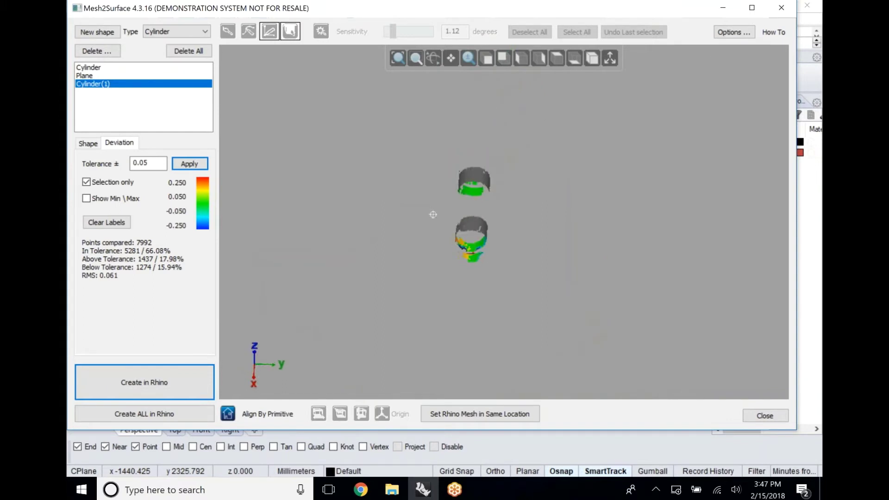
pyautogui.moveTo(432, 214); pyautogui.dragTo(574, 121, button='right')
pyautogui.scroll(2, 504, 225)
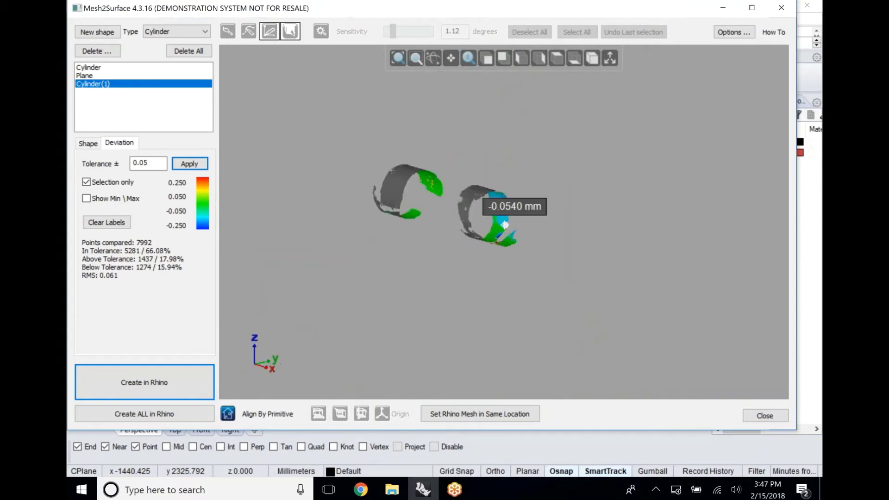
pyautogui.scroll(3, 504, 225)
pyautogui.moveTo(462, 223); pyautogui.dragTo(479, 197, button='right')
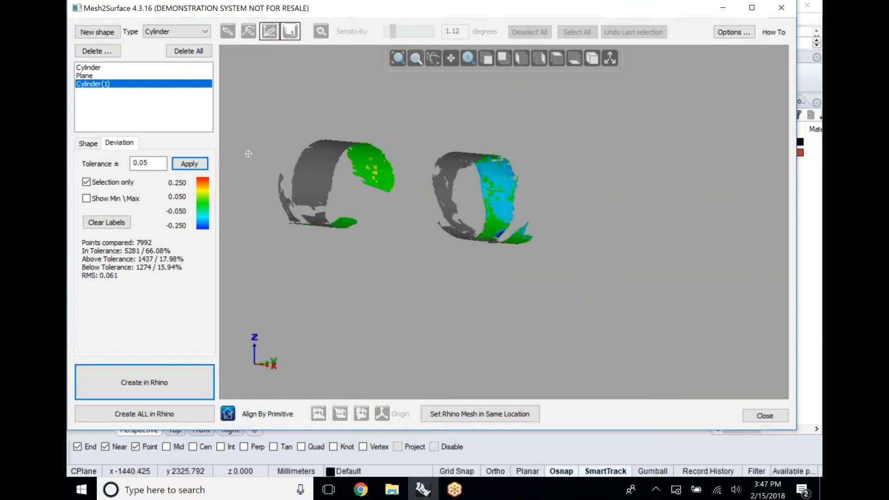
pyautogui.click(185, 33)
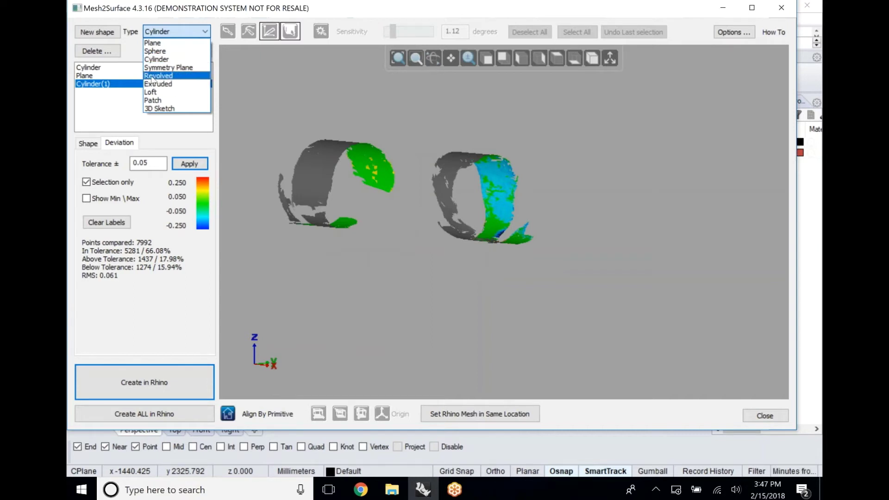
# Start a new shape and paint a seed selection on the piston body.
pyautogui.click(109, 34)
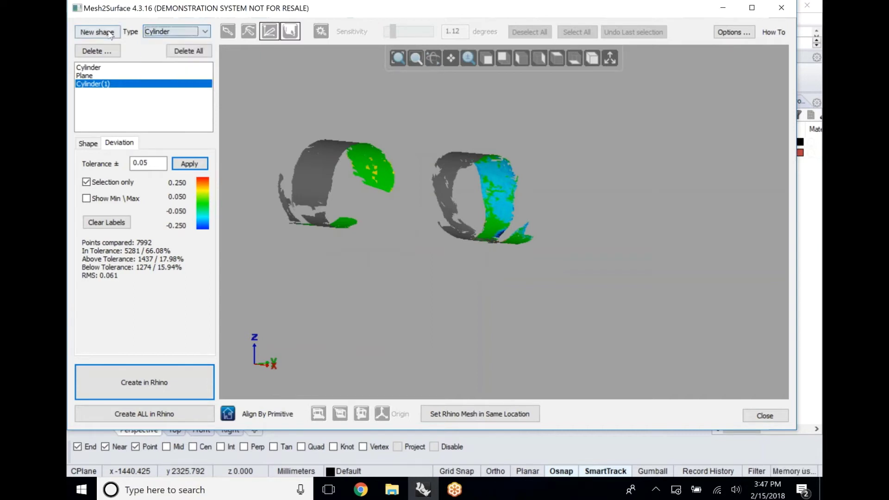
pyautogui.click(113, 34)
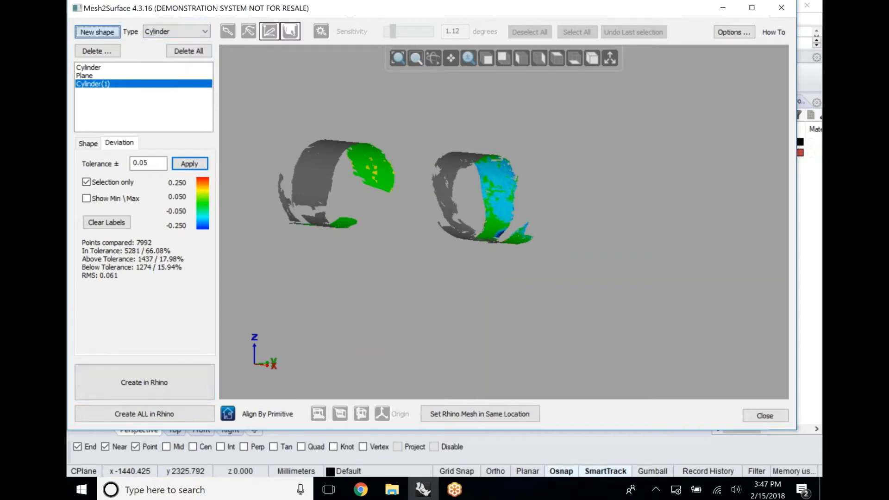
pyautogui.click(177, 32)
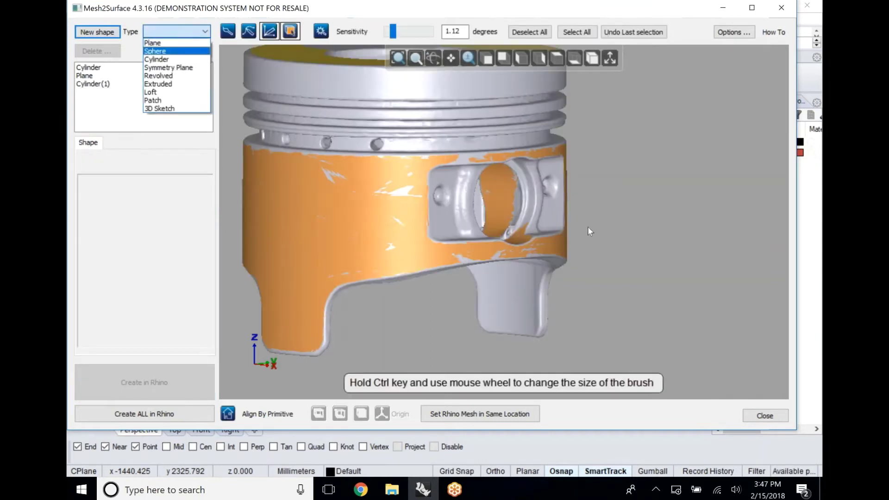
pyautogui.click(684, 181)
pyautogui.moveTo(337, 198); pyautogui.dragTo(400, 208, button='right')
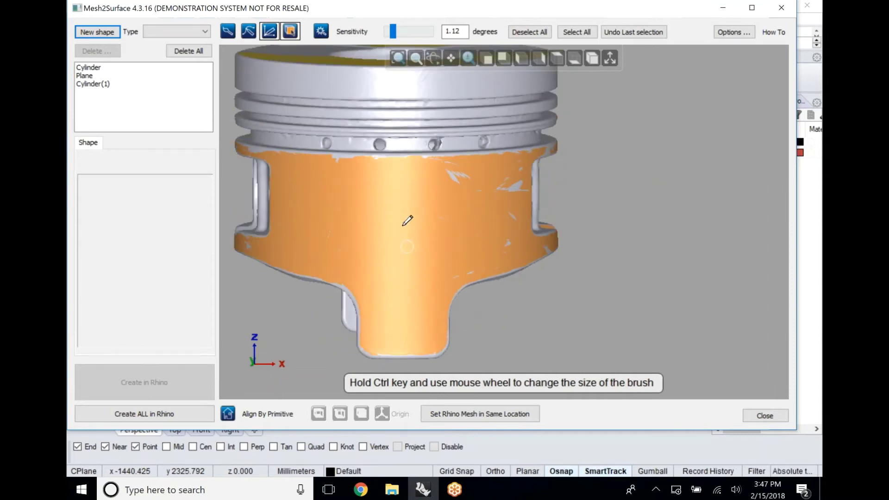
pyautogui.click(407, 220)
pyautogui.scroll(-5, 407, 220)
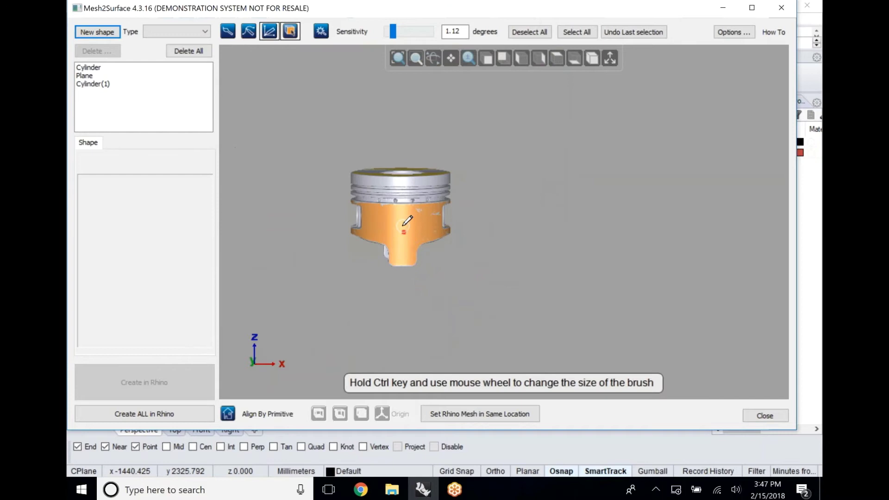
# Grow the selection across the whole piston at 4.48-degree sensitivity.
pyautogui.moveTo(393, 31); pyautogui.dragTo(410, 31)
pyautogui.click(320, 32)
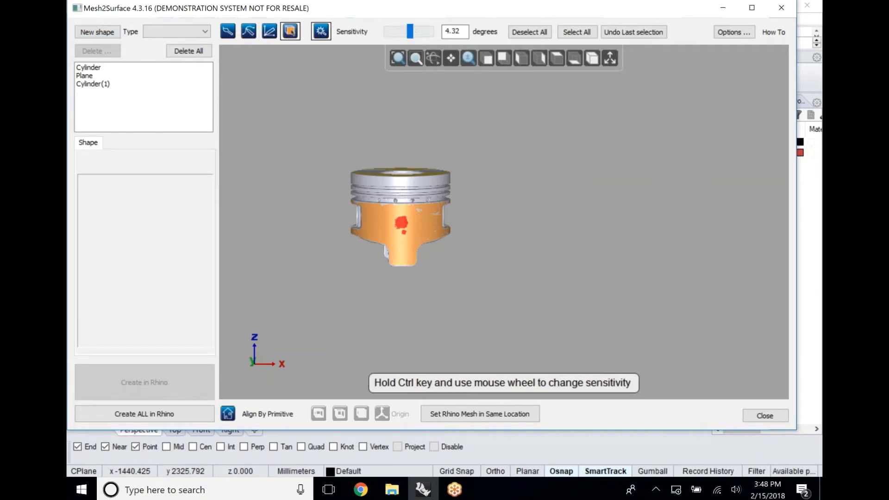
pyautogui.click(392, 228)
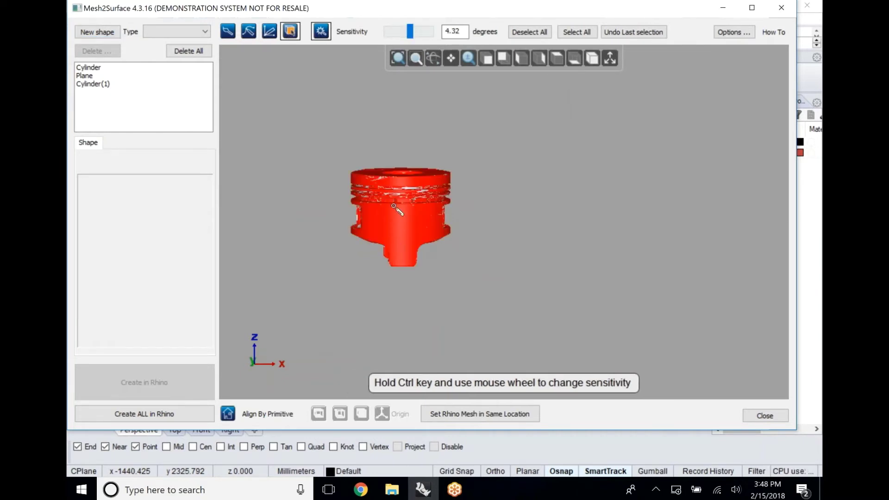
pyautogui.scroll(-5, 400, 37)
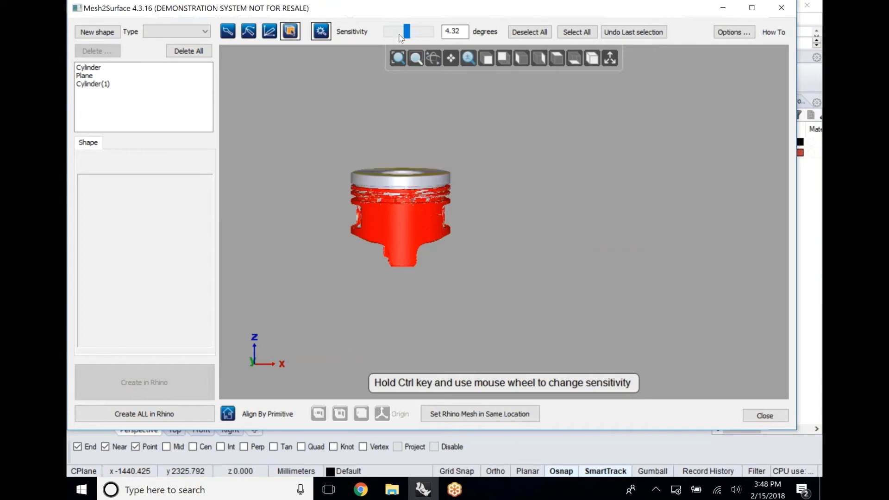
pyautogui.scroll(6, 399, 37)
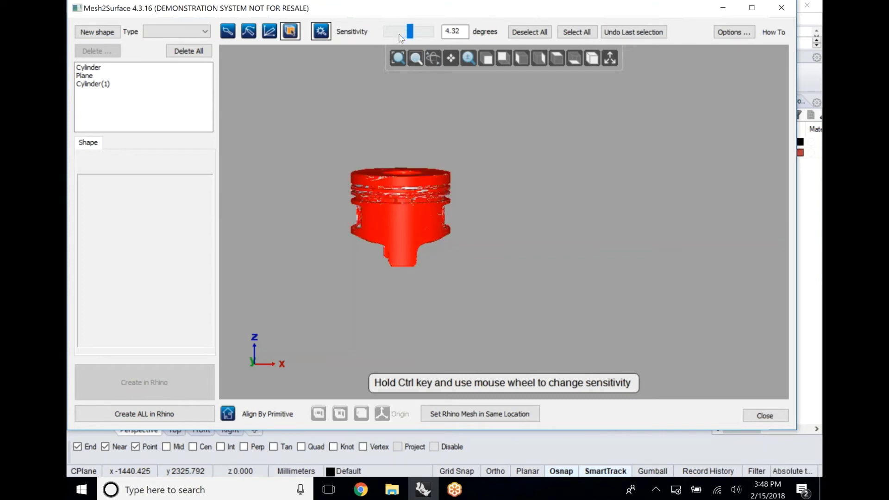
pyautogui.moveTo(444, 201); pyautogui.dragTo(398, 217, button='right')
pyautogui.scroll(5, 374, 188)
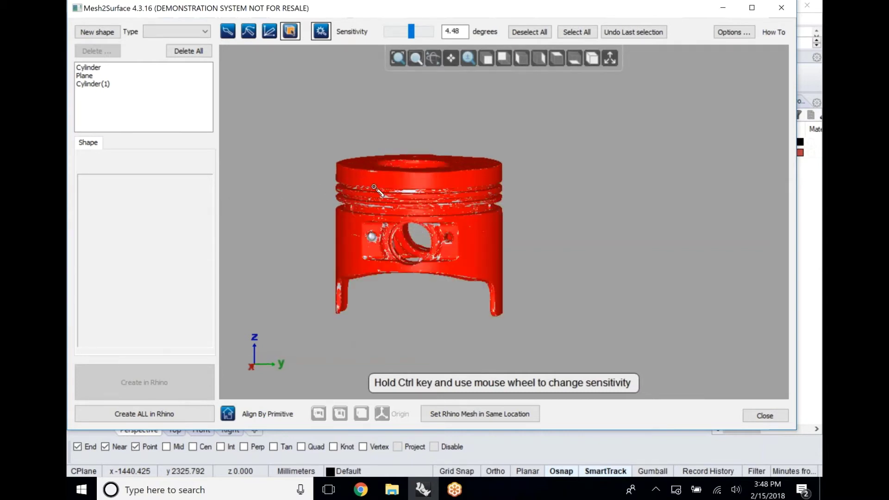
pyautogui.moveTo(415, 186)
pyautogui.mouseDown(button='right')
pyautogui.moveTo(422, 180)
pyautogui.moveTo(402, 189)
pyautogui.mouseUp(button='right')
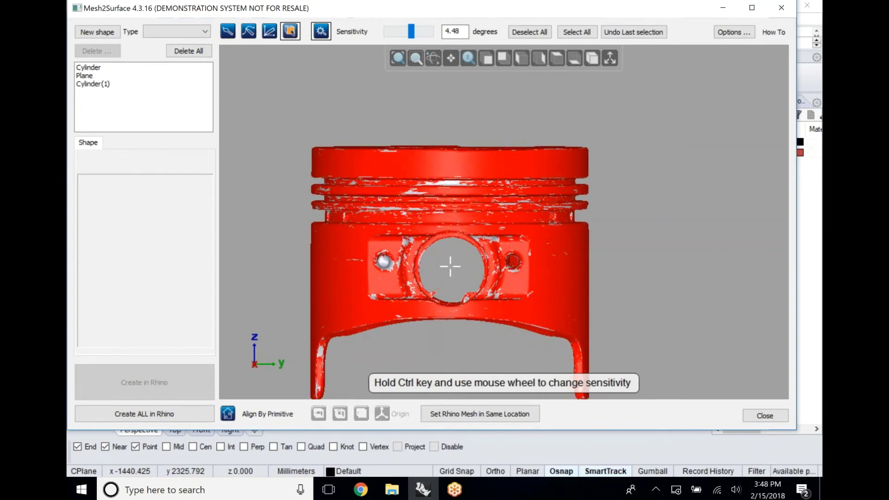
pyautogui.click(198, 32)
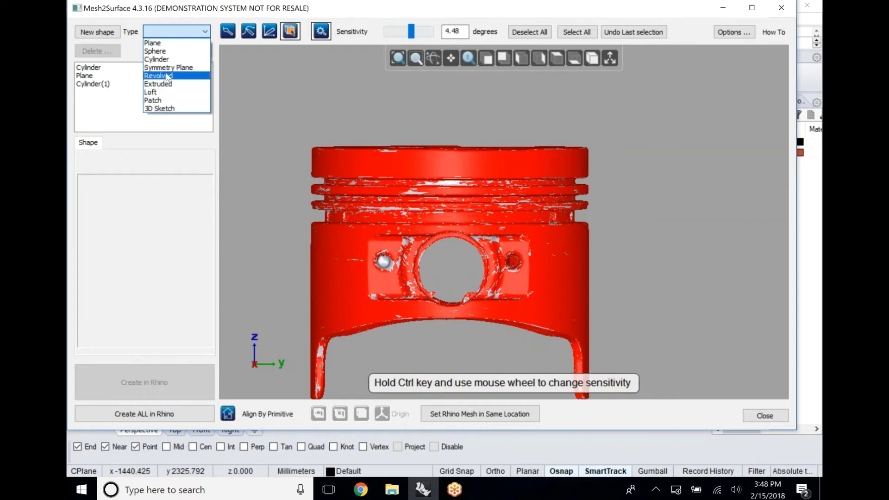
# Add a 20-section Revolved shape to the piston and change its Direction from Fit Driven to Z Axis.
pyautogui.click(167, 77)
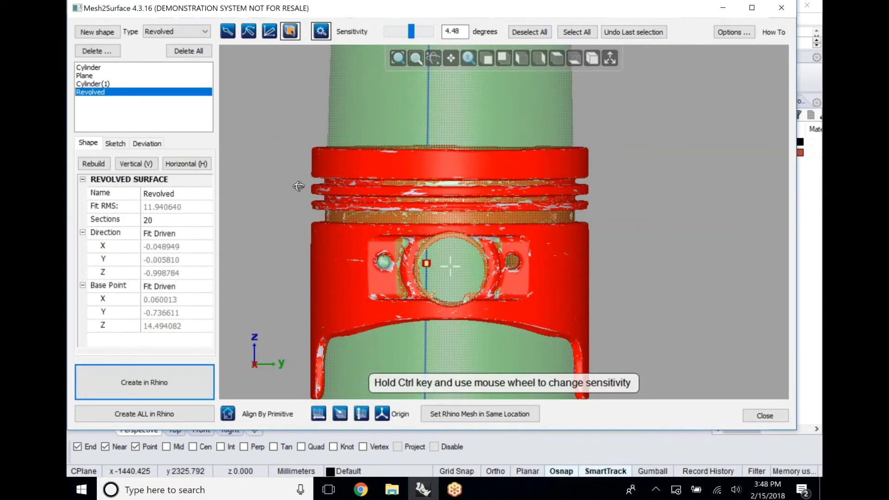
pyautogui.moveTo(298, 186); pyautogui.dragTo(300, 189, button='right')
pyautogui.click(165, 235)
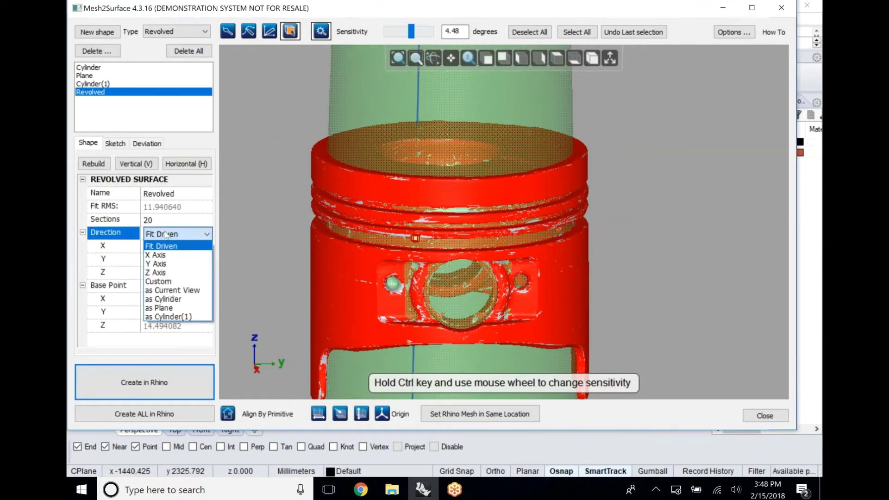
pyautogui.click(156, 272)
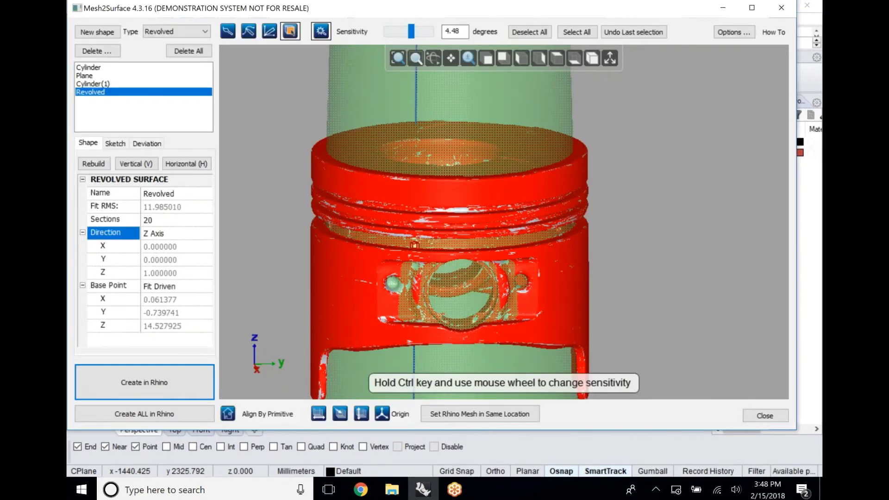
# Open the Revolved shape's section sketch and delete its long vertical sketch line.
pyautogui.click(115, 143)
pyautogui.scroll(-5, 555, 191)
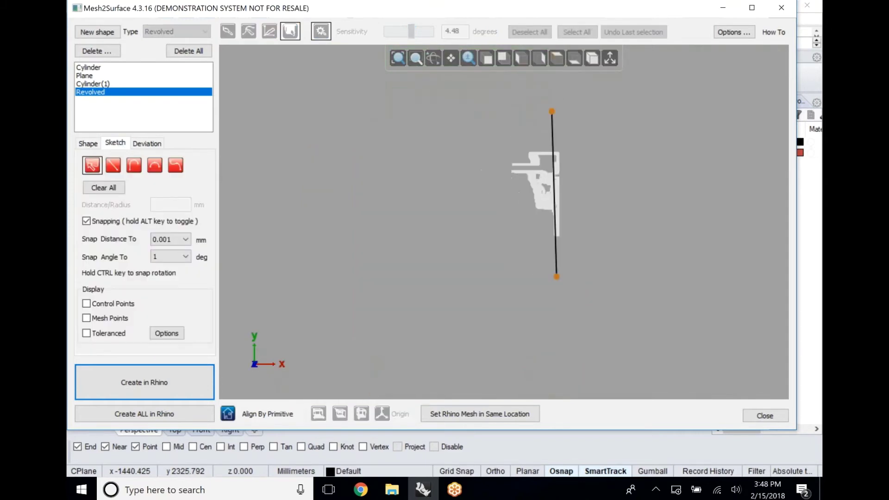
pyautogui.scroll(7, 557, 144)
pyautogui.click(543, 144)
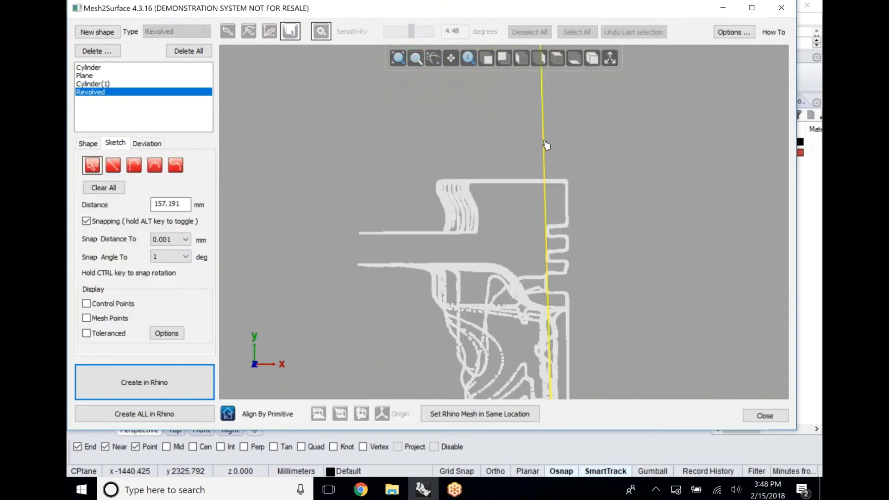
pyautogui.press('Delete')
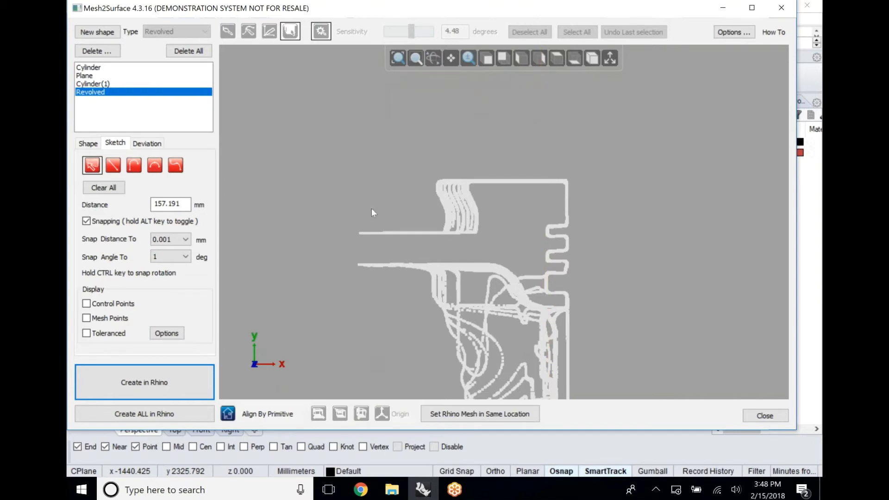
pyautogui.scroll(-1, 448, 212)
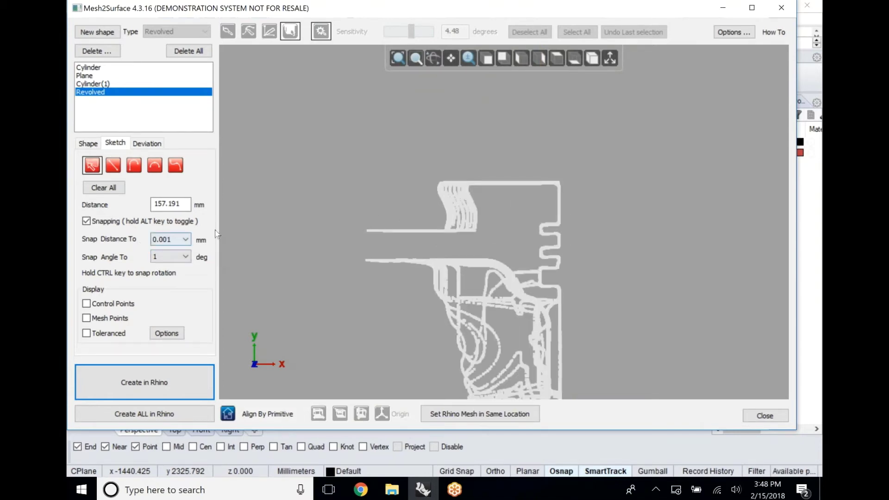
pyautogui.scroll(-3, 414, 239)
pyautogui.scroll(3, 427, 266)
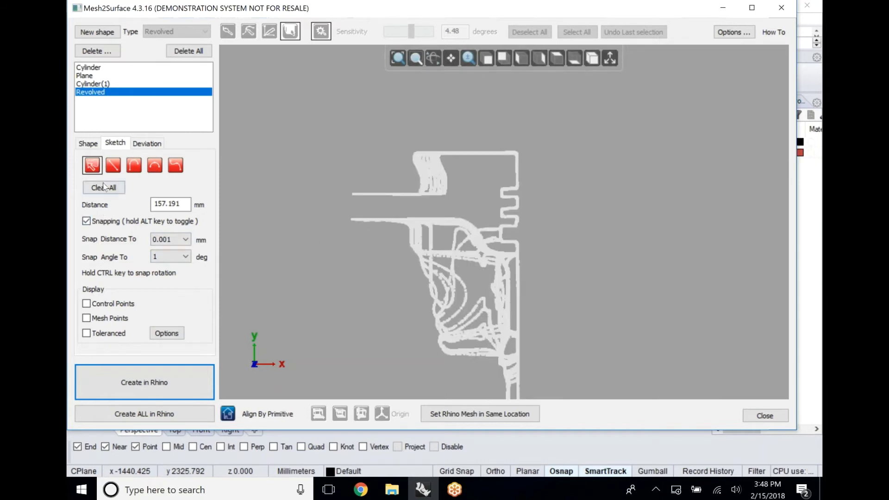
# Draw a 27.376 mm vertical line at the profile's left edge and fit lines along the top edge.
pyautogui.click(112, 167)
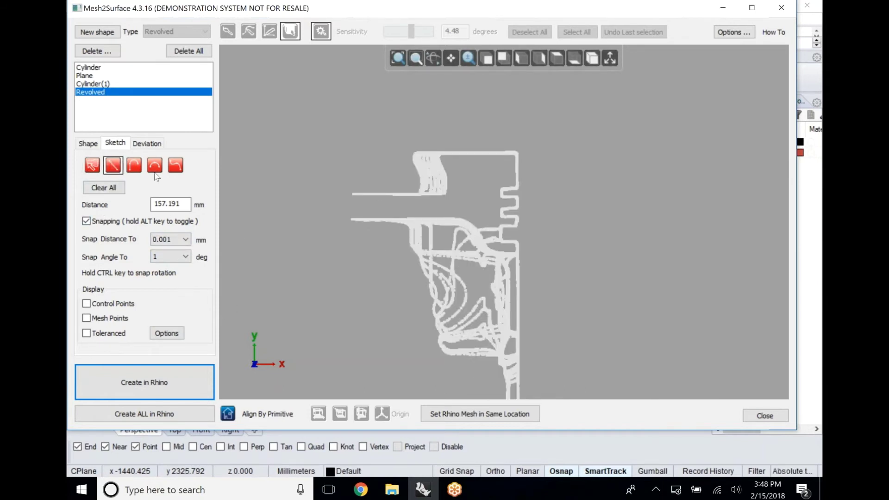
pyautogui.click(352, 189)
pyautogui.click(351, 220)
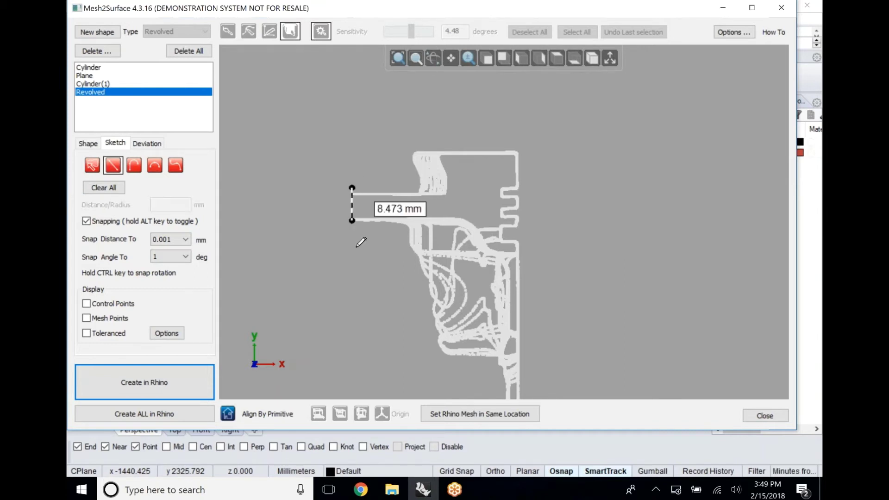
pyautogui.click(351, 292)
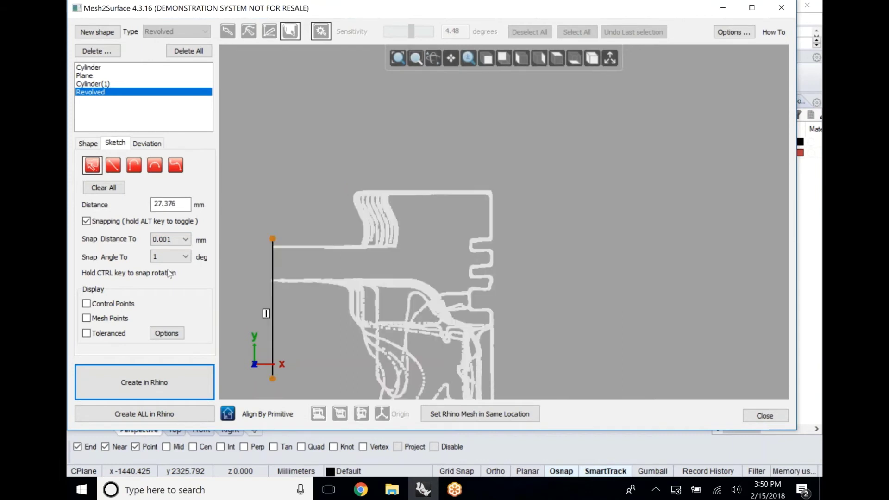
pyautogui.moveTo(466, 209)
pyautogui.mouseDown()
pyautogui.moveTo(479, 196)
pyautogui.moveTo(408, 177)
pyautogui.moveTo(394, 195)
pyautogui.mouseUp()
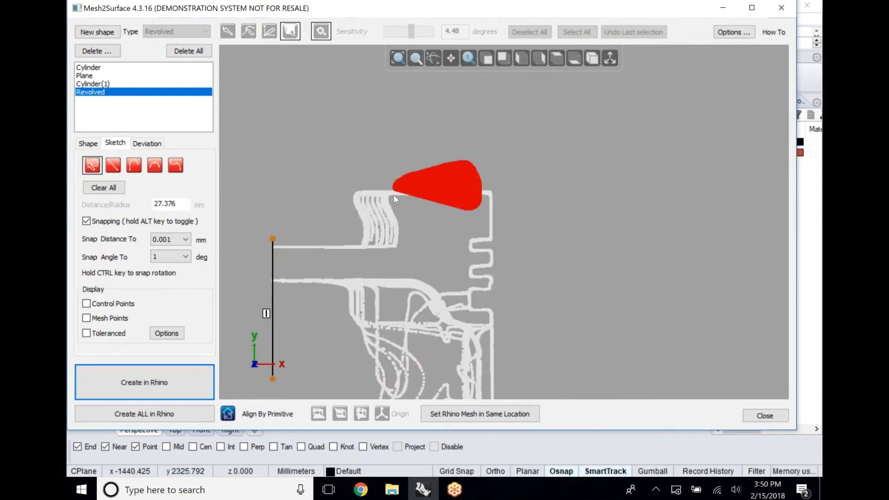
pyautogui.moveTo(516, 215)
pyautogui.mouseDown()
pyautogui.moveTo(492, 233)
pyautogui.moveTo(469, 223)
pyautogui.moveTo(440, 232)
pyautogui.mouseUp()
pyautogui.scroll(-3, 492, 254)
pyautogui.scroll(10, 486, 253)
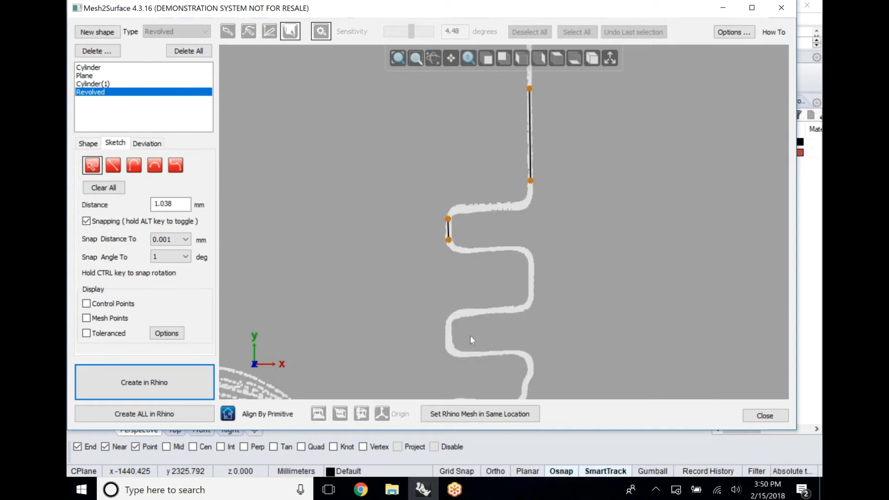
# Fit short lines along the groove's lower-left, middle horizontal and lower-right edges.
pyautogui.moveTo(471, 339)
pyautogui.mouseDown()
pyautogui.moveTo(443, 328)
pyautogui.moveTo(506, 311)
pyautogui.moveTo(482, 318)
pyautogui.mouseUp()
pyautogui.moveTo(502, 258); pyautogui.dragTo(490, 238)
pyautogui.moveTo(488, 368)
pyautogui.mouseDown()
pyautogui.moveTo(500, 352)
pyautogui.moveTo(479, 354)
pyautogui.moveTo(511, 289)
pyautogui.moveTo(496, 253)
pyautogui.moveTo(474, 304)
pyautogui.moveTo(493, 280)
pyautogui.mouseUp()
pyautogui.scroll(-5, 502, 320)
pyautogui.scroll(-3, 511, 313)
pyautogui.scroll(5, 504, 338)
pyautogui.scroll(-5, 492, 280)
pyautogui.scroll(5, 490, 320)
pyautogui.moveTo(496, 336)
pyautogui.mouseDown()
pyautogui.moveTo(505, 310)
pyautogui.moveTo(488, 291)
pyautogui.mouseUp()
pyautogui.scroll(3, 490, 281)
pyautogui.scroll(-8, 491, 296)
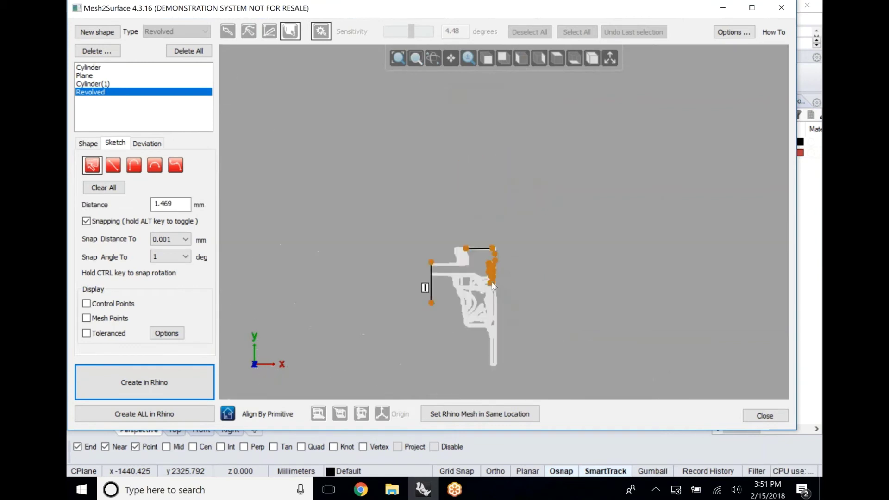
pyautogui.scroll(6, 495, 326)
pyautogui.scroll(-1, 517, 270)
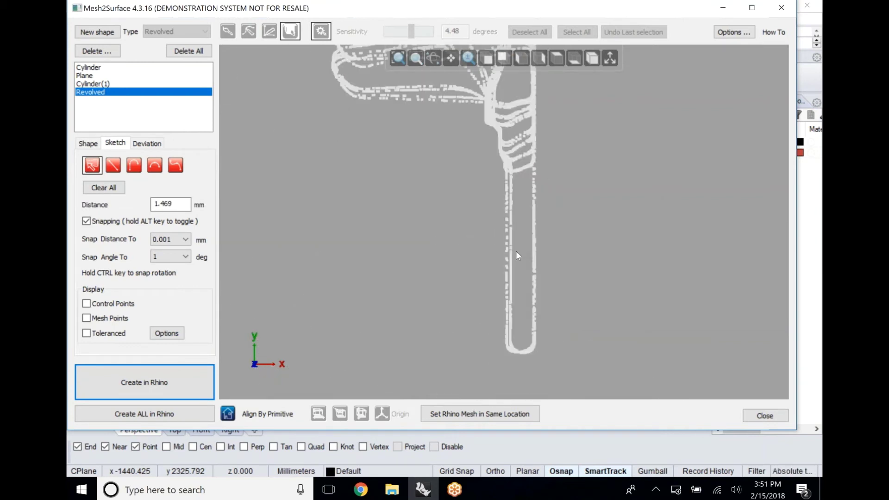
# Fit lines down both stem sides and join them to the bottom line at the corners.
pyautogui.moveTo(516, 199)
pyautogui.mouseDown()
pyautogui.moveTo(495, 222)
pyautogui.moveTo(511, 326)
pyautogui.mouseUp()
pyautogui.moveTo(573, 243)
pyautogui.mouseDown()
pyautogui.moveTo(566, 252)
pyautogui.moveTo(523, 240)
pyautogui.moveTo(555, 296)
pyautogui.moveTo(533, 334)
pyautogui.moveTo(504, 322)
pyautogui.moveTo(482, 296)
pyautogui.moveTo(492, 331)
pyautogui.mouseUp()
pyautogui.scroll(-3, 532, 368)
pyautogui.scroll(8, 532, 369)
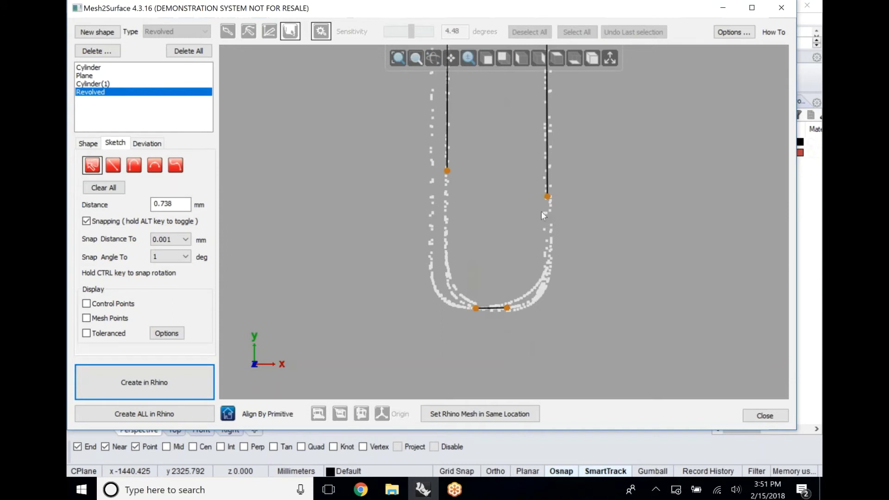
pyautogui.moveTo(547, 197); pyautogui.dragTo(547, 312)
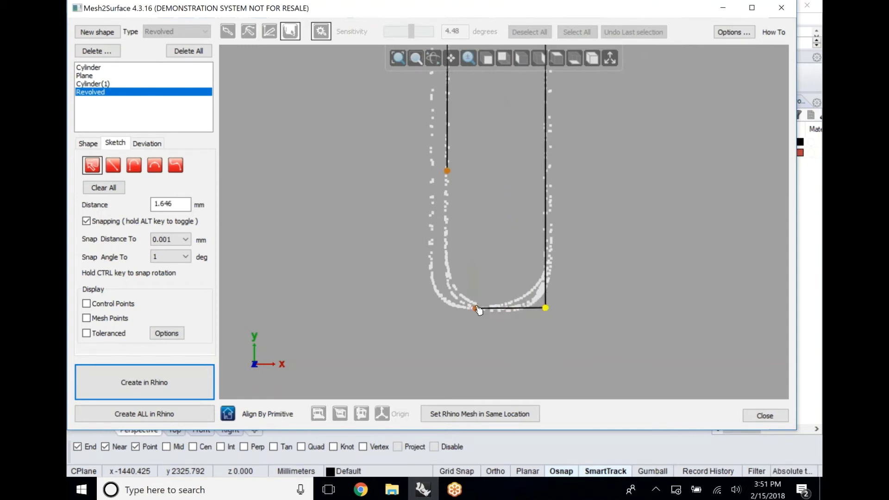
pyautogui.moveTo(478, 310); pyautogui.dragTo(448, 307)
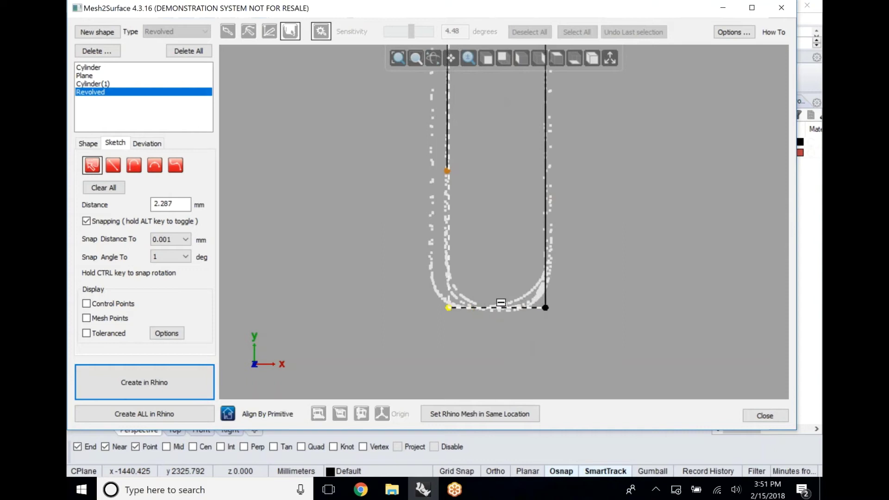
pyautogui.moveTo(446, 178)
pyautogui.mouseDown()
pyautogui.moveTo(454, 184)
pyautogui.moveTo(436, 265)
pyautogui.moveTo(447, 313)
pyautogui.mouseUp()
# Extend the left and right stem lines upward toward the step.
pyautogui.scroll(5, 449, 311)
pyautogui.scroll(-6, 448, 313)
pyautogui.scroll(2, 447, 313)
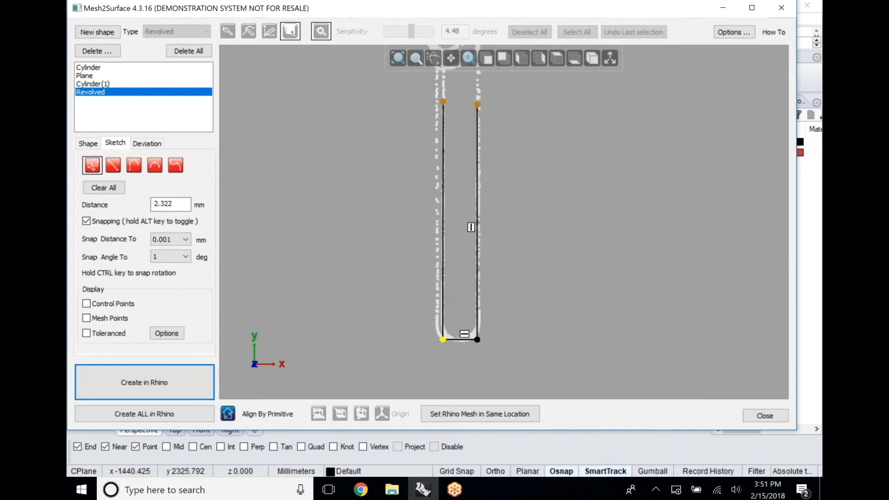
pyautogui.moveTo(443, 101); pyautogui.dragTo(443, 98)
pyautogui.scroll(2, 447, 119)
pyautogui.scroll(-10, 447, 120)
pyautogui.scroll(4, 447, 119)
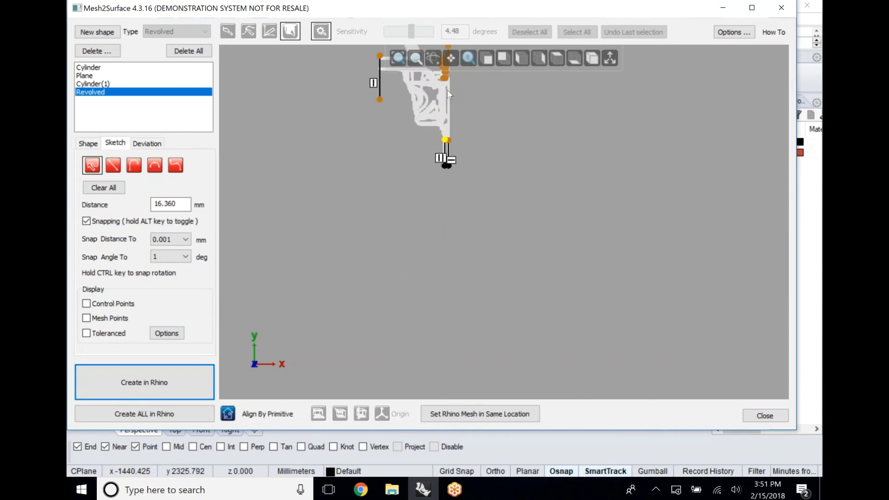
pyautogui.scroll(-4, 447, 119)
pyautogui.scroll(6, 446, 88)
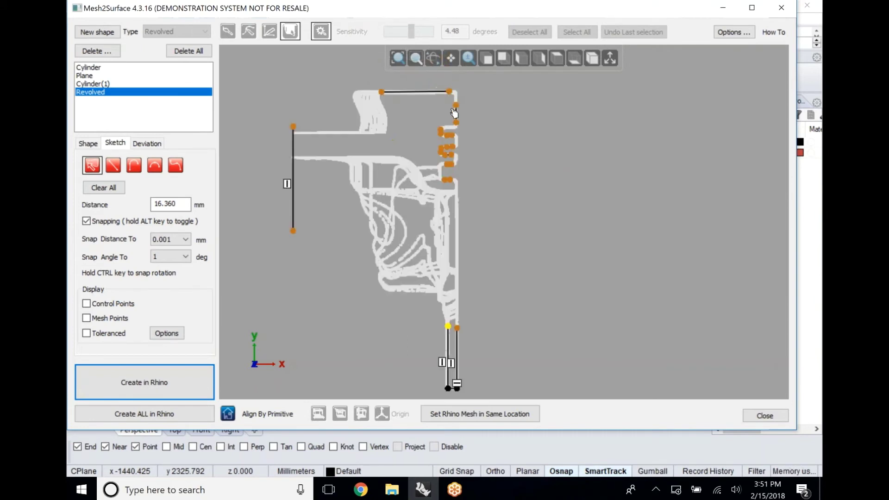
pyautogui.moveTo(456, 318)
pyautogui.mouseDown()
pyautogui.moveTo(458, 88)
pyautogui.moveTo(458, 194)
pyautogui.moveTo(458, 92)
pyautogui.moveTo(458, 183)
pyautogui.mouseUp()
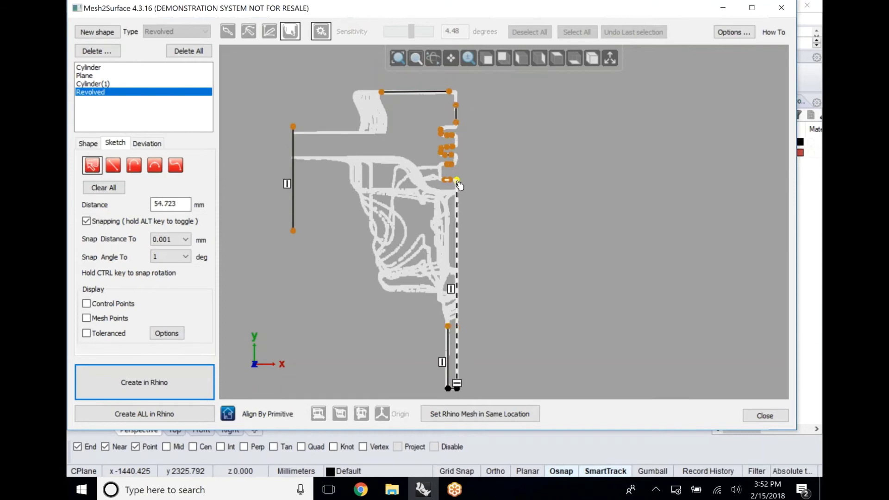
pyautogui.scroll(-3, 458, 184)
pyautogui.scroll(6, 458, 184)
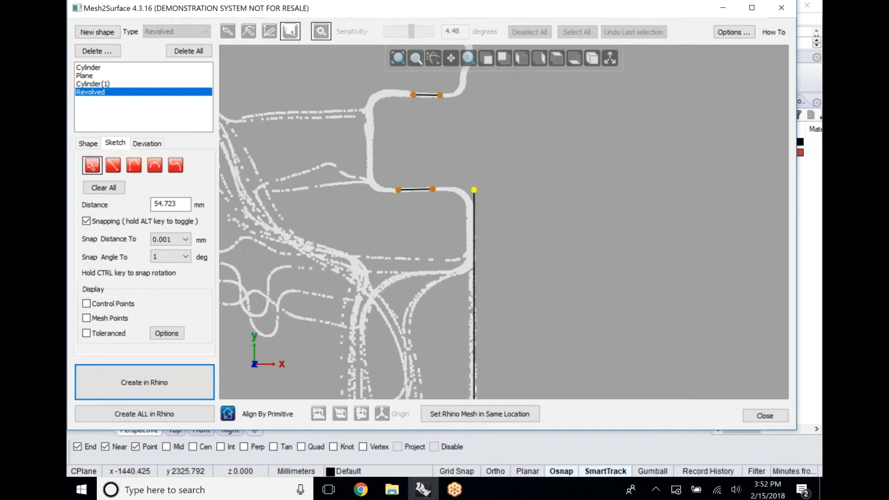
# Join the step's horizontal and vertical edges, extending the top line to 3.914 mm.
pyautogui.moveTo(435, 192); pyautogui.dragTo(474, 192)
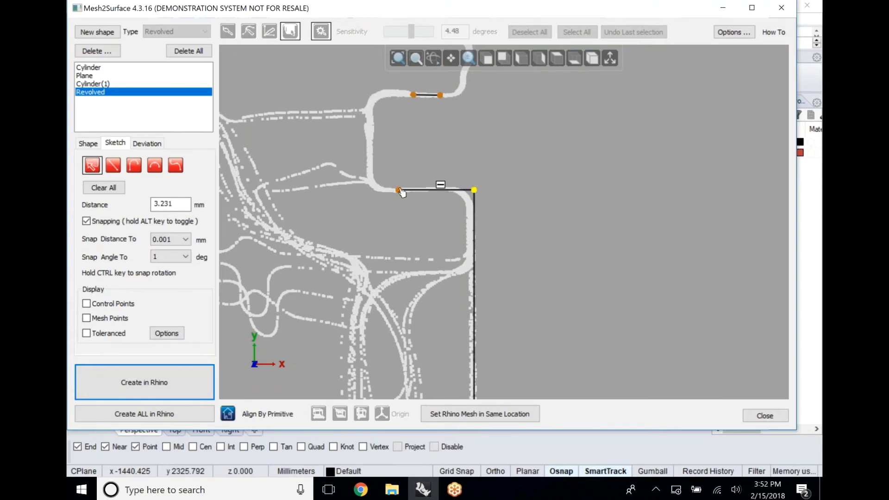
pyautogui.moveTo(390, 152)
pyautogui.mouseDown()
pyautogui.moveTo(370, 122)
pyautogui.moveTo(371, 190)
pyautogui.moveTo(397, 191)
pyautogui.moveTo(370, 190)
pyautogui.mouseUp()
pyautogui.moveTo(369, 120); pyautogui.dragTo(370, 95)
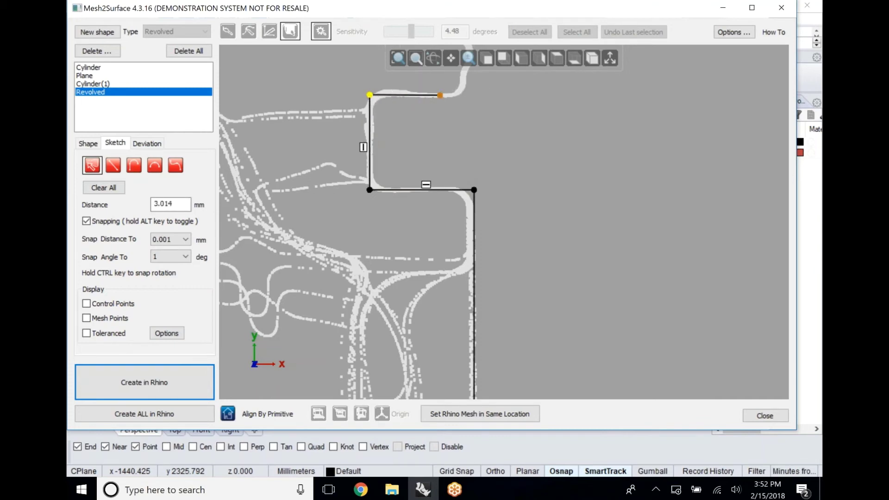
pyautogui.moveTo(440, 96); pyautogui.dragTo(461, 96)
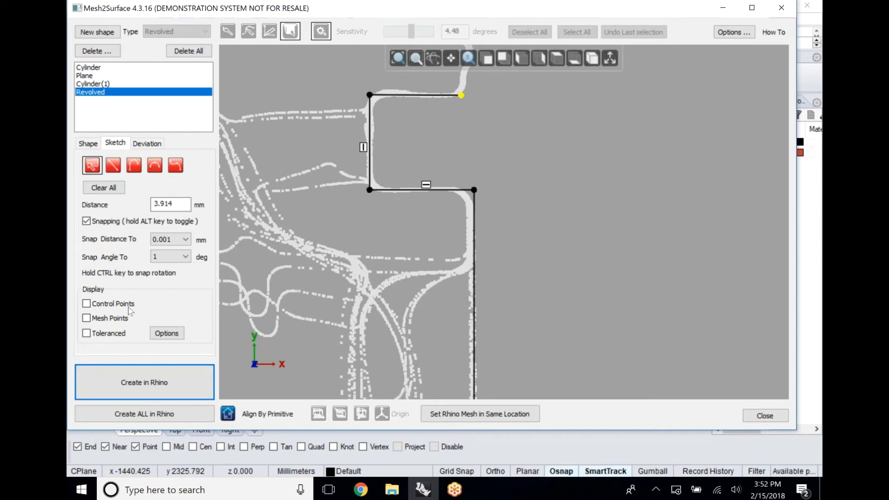
# Turn on Toleranced deviation colouring and set the pass/fail tolerance to 0.02 mm.
pyautogui.click(94, 334)
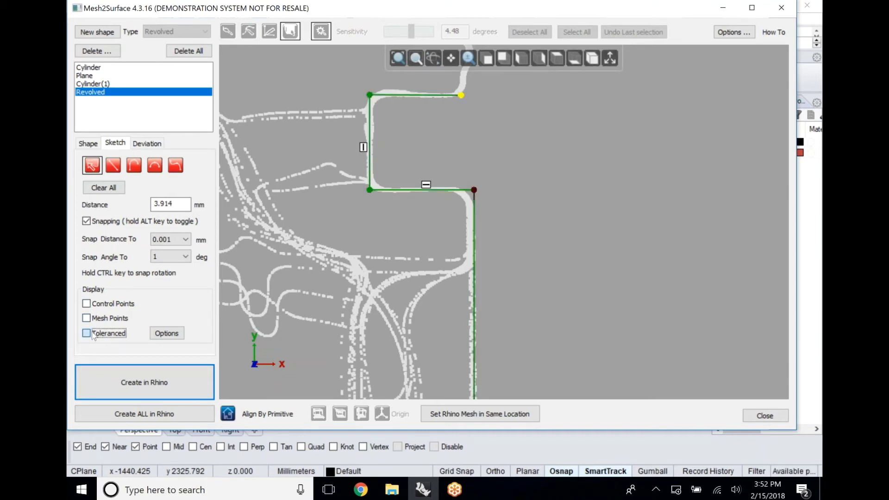
pyautogui.scroll(2, 410, 227)
pyautogui.scroll(-4, 410, 226)
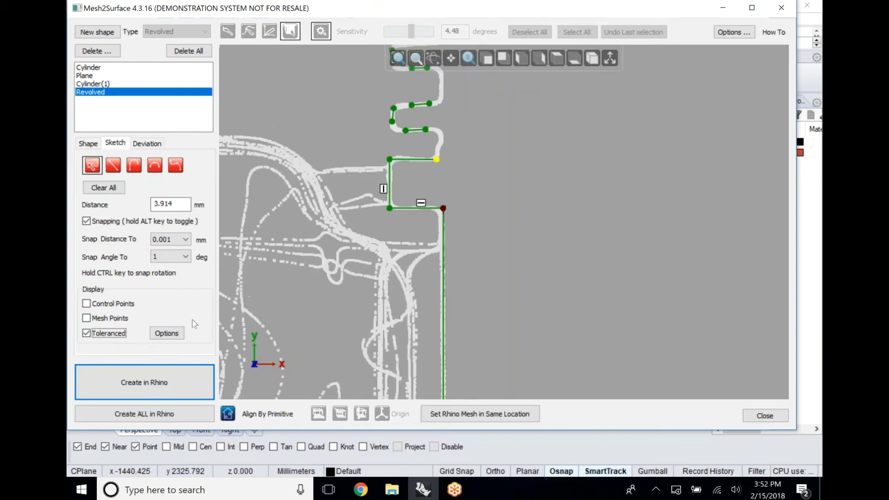
pyautogui.click(162, 337)
pyautogui.click(438, 194)
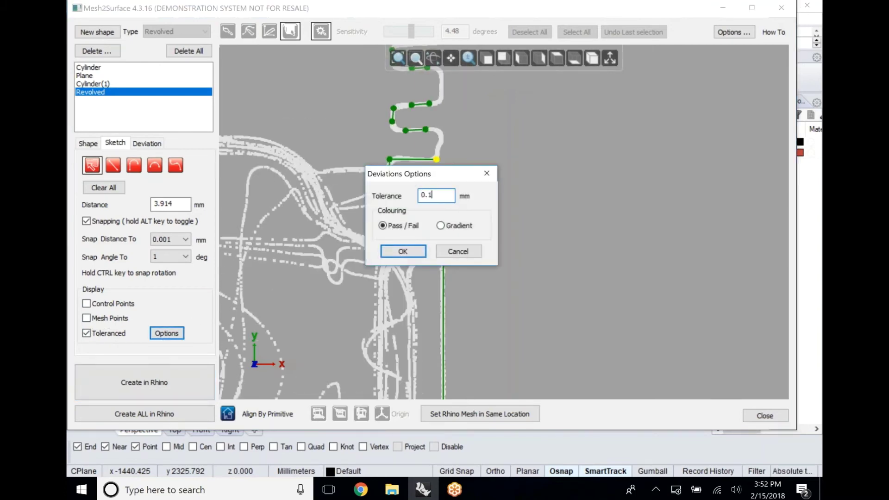
pyautogui.press('Return')
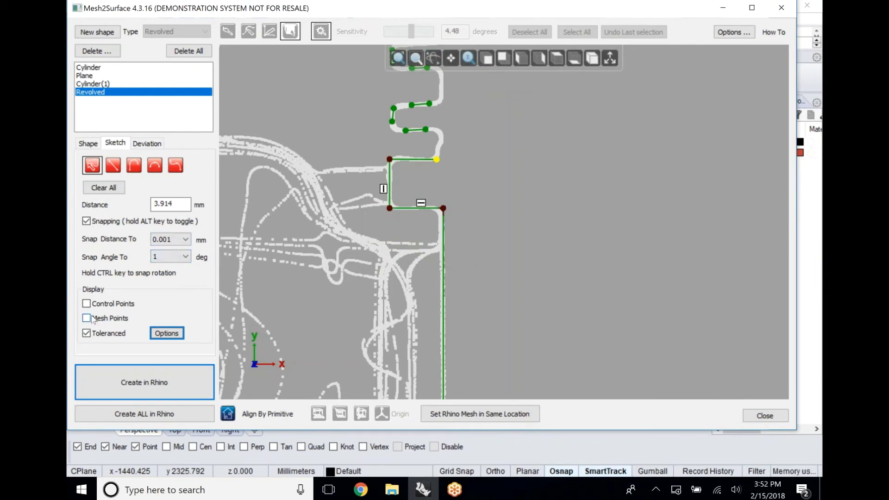
pyautogui.click(154, 335)
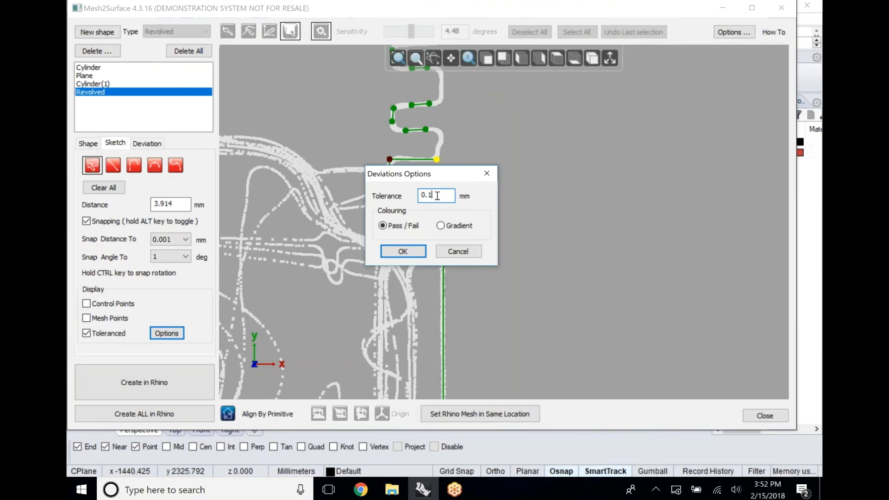
pyautogui.press('BackSpace')
pyautogui.write('02')
pyautogui.press('Return')
# Extend the lower vertical lines upward so they meet at the top corner.
pyautogui.scroll(5, 444, 222)
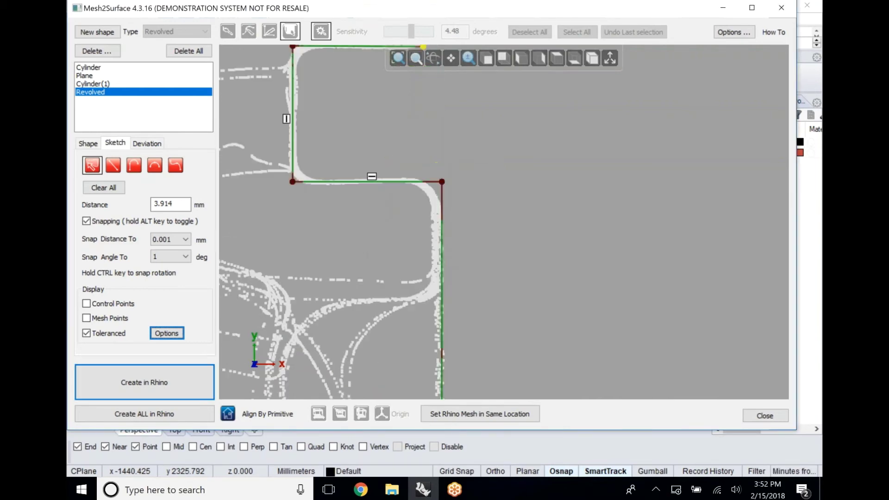
pyautogui.scroll(-8, 443, 241)
pyautogui.moveTo(440, 297); pyautogui.dragTo(441, 271, button='middle')
pyautogui.scroll(8, 434, 353)
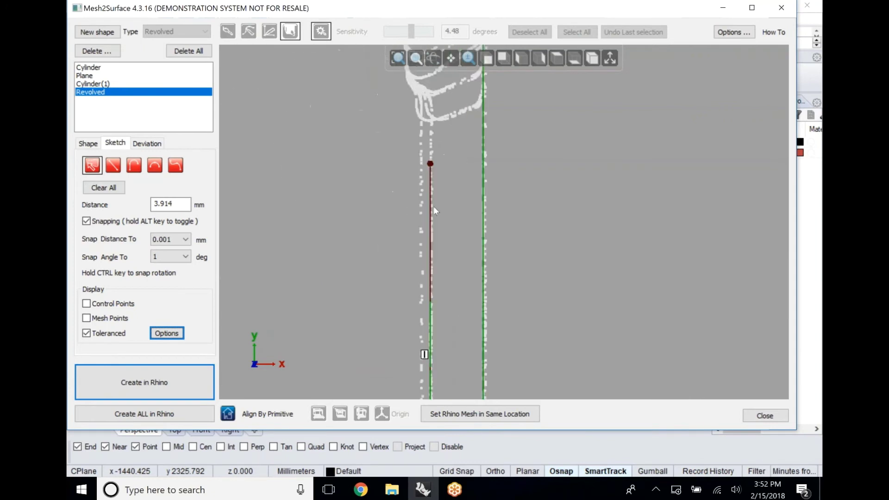
pyautogui.moveTo(430, 164); pyautogui.dragTo(430, 119)
pyautogui.scroll(-3, 433, 141)
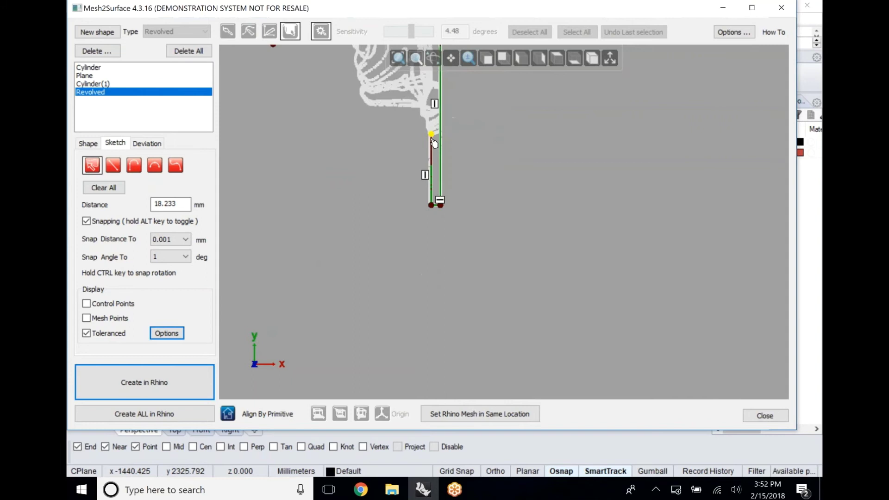
pyautogui.scroll(-4, 433, 141)
pyautogui.scroll(3, 422, 115)
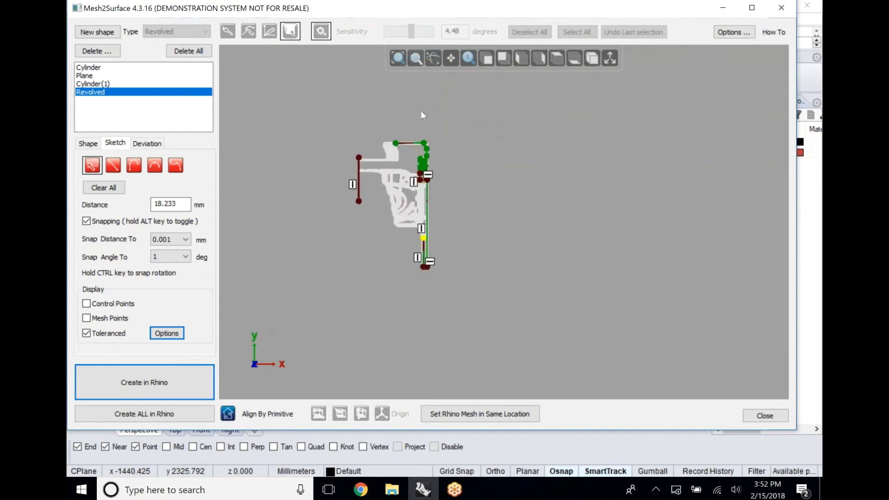
pyautogui.scroll(4, 422, 115)
pyautogui.moveTo(442, 140); pyautogui.dragTo(473, 138)
pyautogui.moveTo(473, 212); pyautogui.dragTo(473, 138)
pyautogui.scroll(-4, 472, 141)
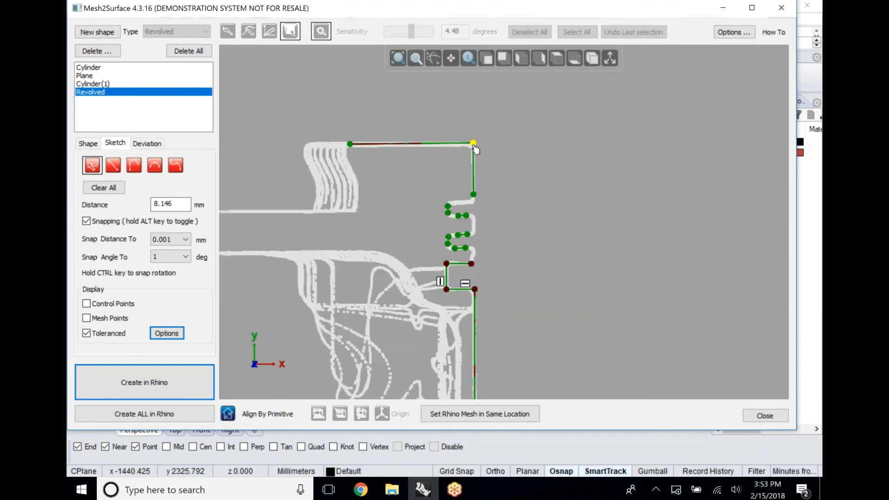
pyautogui.scroll(7, 468, 202)
# Fit a new line along the next groove edge and continue it through the lower-left corner.
pyautogui.moveTo(400, 257)
pyautogui.mouseDown()
pyautogui.moveTo(409, 174)
pyautogui.moveTo(329, 231)
pyautogui.mouseUp()
pyautogui.moveTo(441, 201); pyautogui.dragTo(500, 195)
pyautogui.moveTo(499, 131); pyautogui.dragTo(499, 195)
pyautogui.moveTo(328, 212); pyautogui.dragTo(259, 220)
pyautogui.click(260, 219)
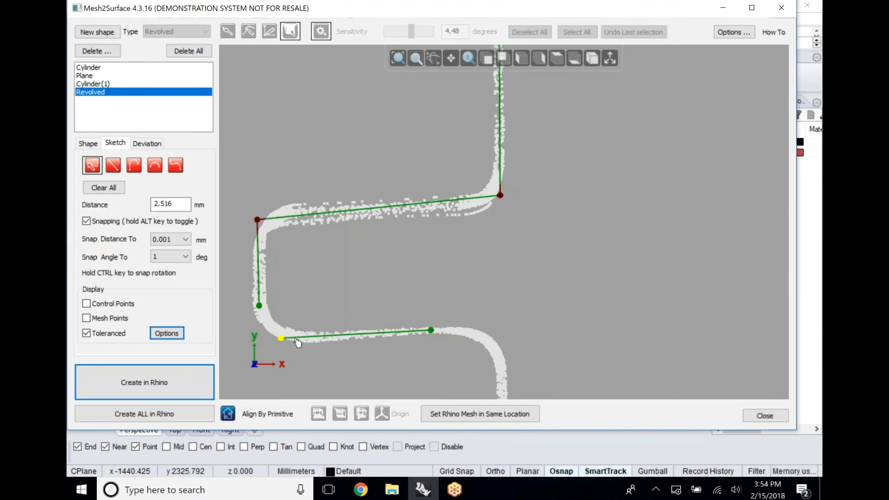
pyautogui.click(259, 337)
pyautogui.click(500, 330)
pyautogui.scroll(-3, 498, 332)
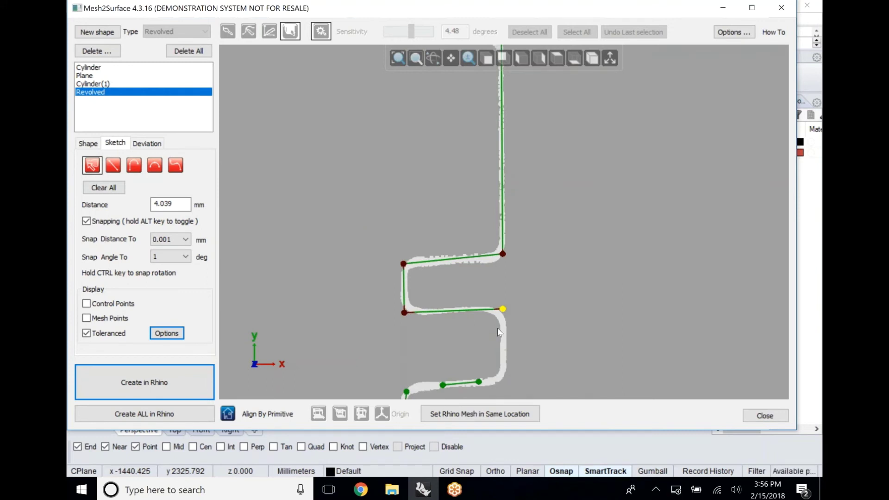
pyautogui.moveTo(479, 382); pyautogui.dragTo(502, 382)
# Add a vertical segment at the groove corner and join the horizontal segment to the left corner.
pyautogui.click(113, 165)
pyautogui.moveTo(504, 329); pyautogui.dragTo(503, 359)
pyautogui.click(92, 166)
pyautogui.scroll(4, 504, 333)
pyautogui.scroll(-3, 460, 246)
pyautogui.moveTo(460, 293)
pyautogui.mouseDown()
pyautogui.moveTo(459, 242)
pyautogui.moveTo(448, 366)
pyautogui.mouseUp()
pyautogui.scroll(5, 461, 359)
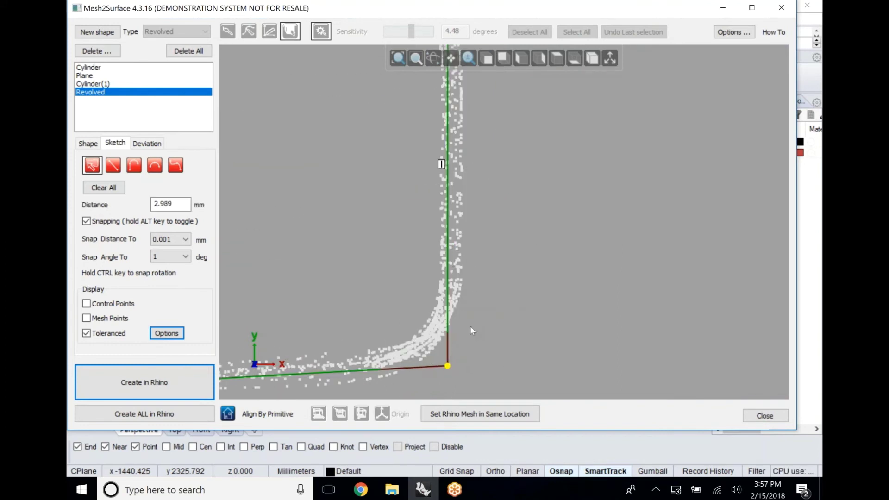
pyautogui.scroll(-5, 471, 326)
pyautogui.moveTo(510, 352); pyautogui.dragTo(574, 260, button='middle')
pyautogui.moveTo(296, 334); pyautogui.dragTo(303, 371)
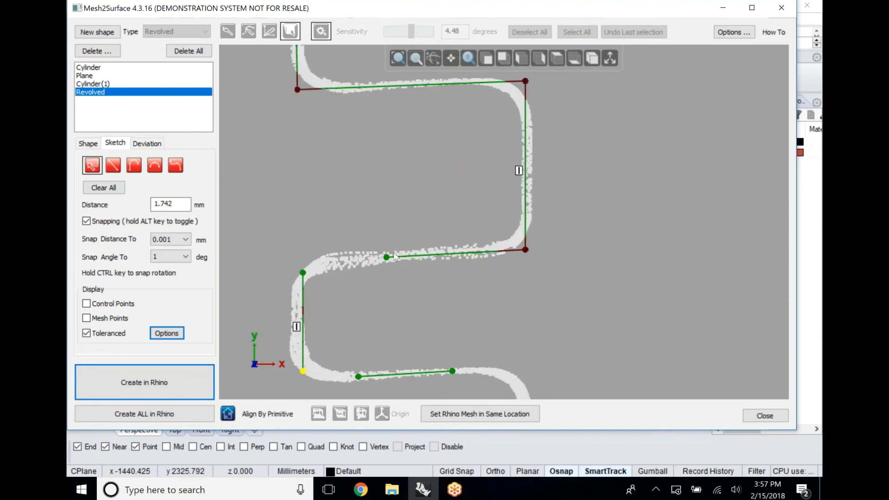
pyautogui.moveTo(386, 257); pyautogui.dragTo(306, 268)
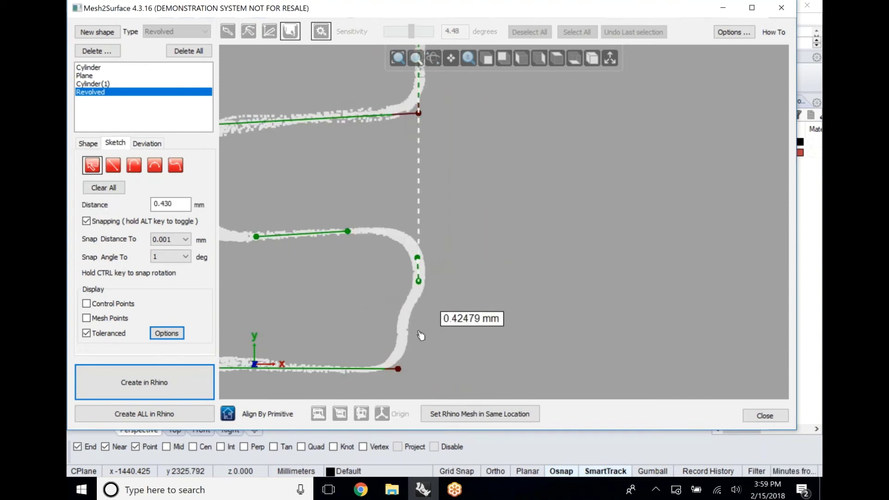
pyautogui.click(417, 232)
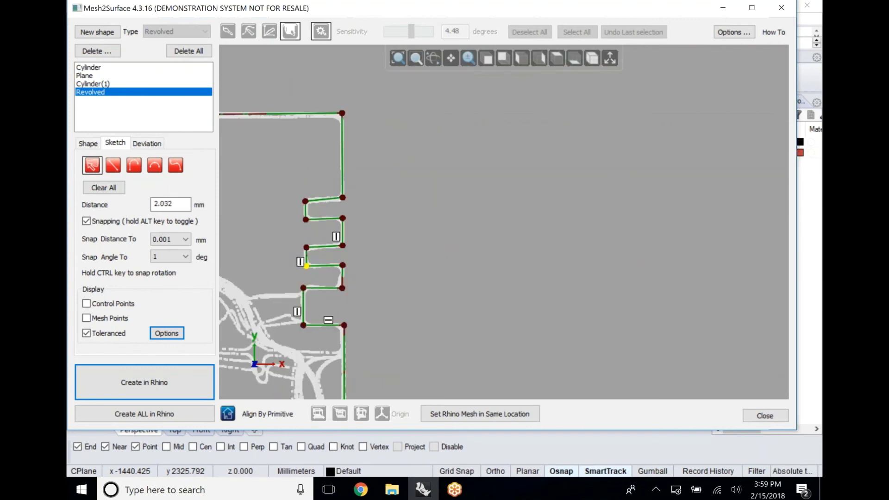
pyautogui.scroll(3, 329, 260)
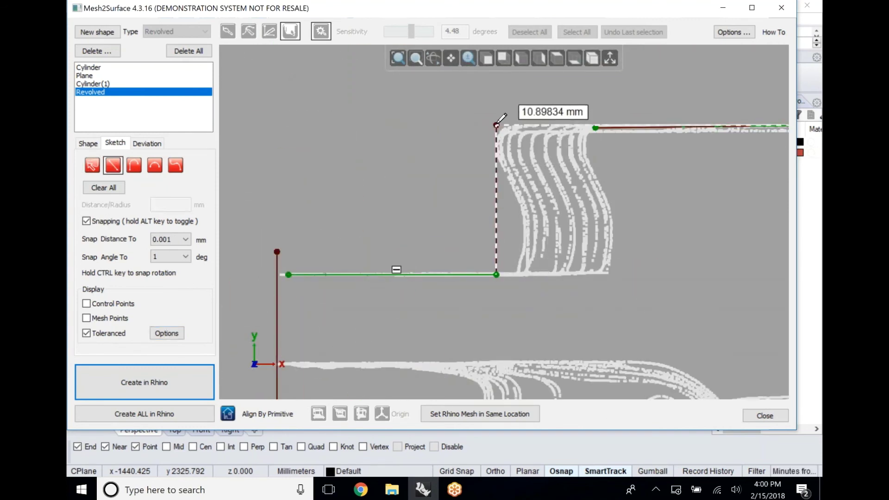
pyautogui.click(496, 128)
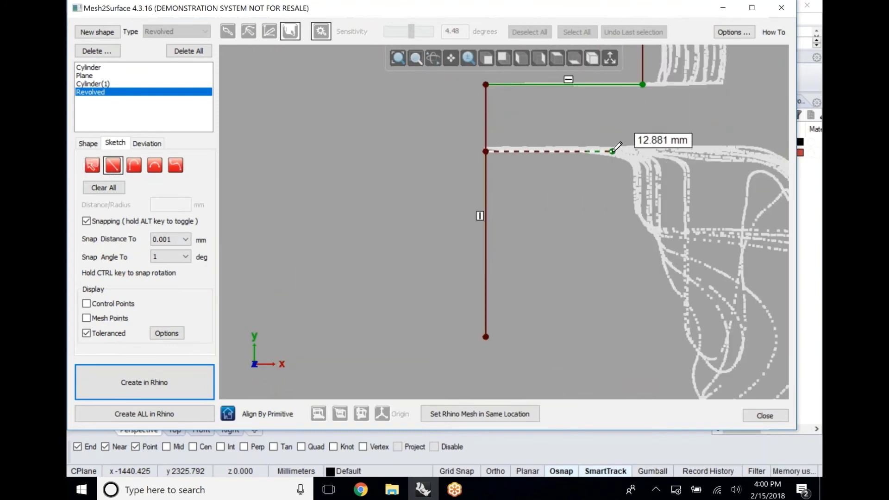
# Fix the 12.881 mm profile segment and nudge the left junction point upward.
pyautogui.click(612, 147)
pyautogui.scroll(-3, 602, 157)
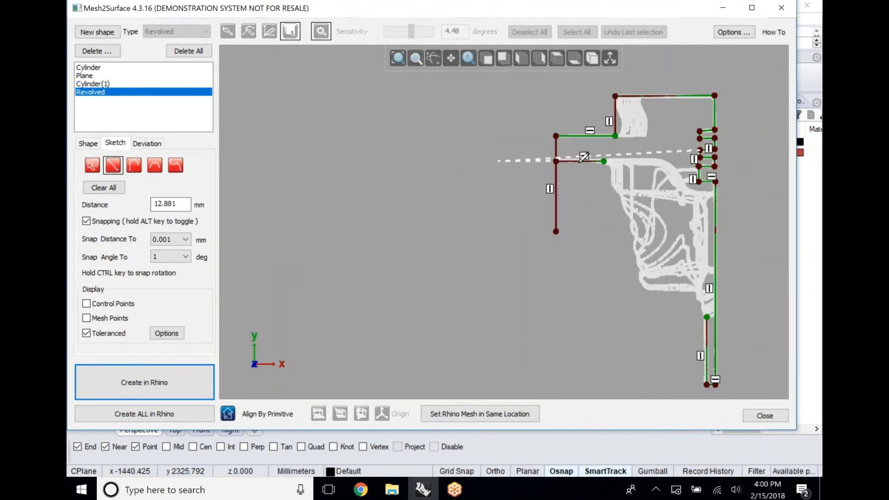
pyautogui.scroll(5, 580, 162)
pyautogui.click(92, 165)
pyautogui.moveTo(468, 156); pyautogui.dragTo(468, 151)
# Draw the long vertical segment and a horizontal segment running left along the profile.
pyautogui.click(113, 165)
pyautogui.click(690, 150)
pyautogui.scroll(-5, 690, 149)
pyautogui.moveTo(691, 277); pyautogui.dragTo(698, 197, button='middle')
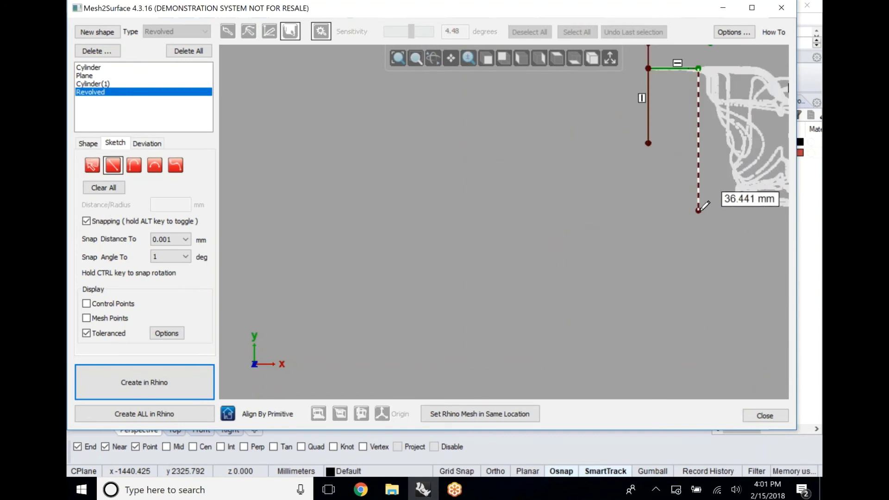
pyautogui.click(698, 209)
pyautogui.scroll(-2, 670, 148)
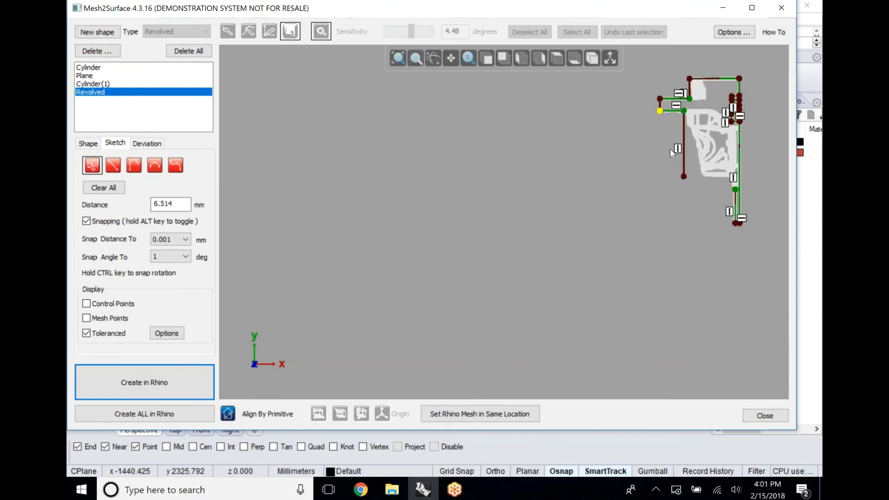
pyautogui.scroll(5, 670, 148)
pyautogui.click(673, 197)
pyautogui.click(402, 196)
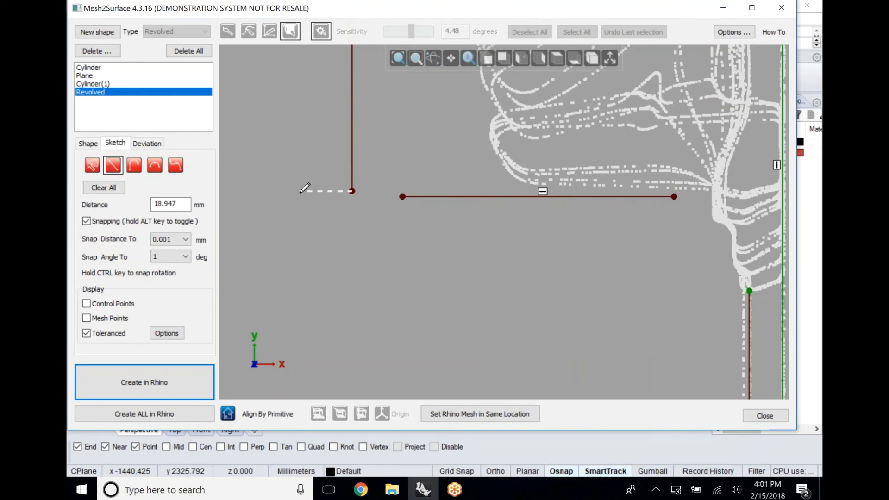
# Drag the line endpoints together to close both lower corners of the profile.
pyautogui.press('Escape')
pyautogui.moveTo(352, 191); pyautogui.dragTo(352, 196)
pyautogui.moveTo(749, 290); pyautogui.dragTo(748, 197)
pyautogui.moveTo(674, 196); pyautogui.dragTo(749, 196)
pyautogui.scroll(-5, 746, 198)
pyautogui.scroll(-2, 731, 65)
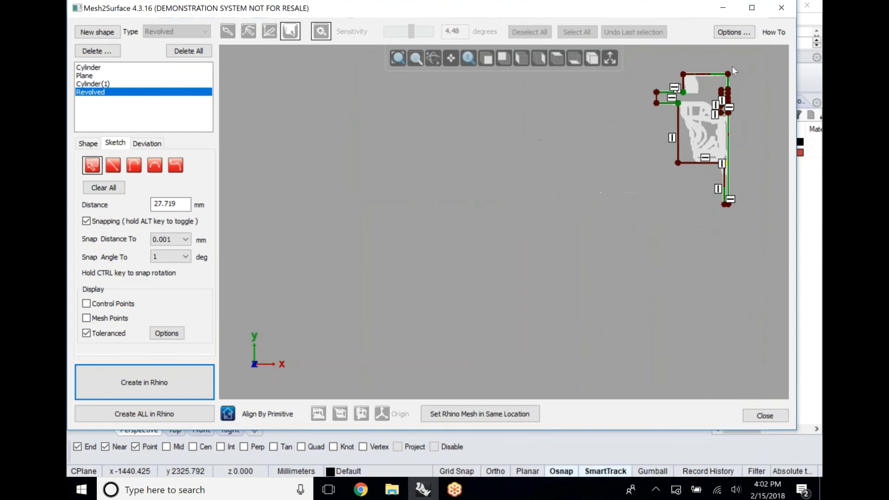
pyautogui.scroll(8, 728, 83)
pyautogui.scroll(3, 666, 176)
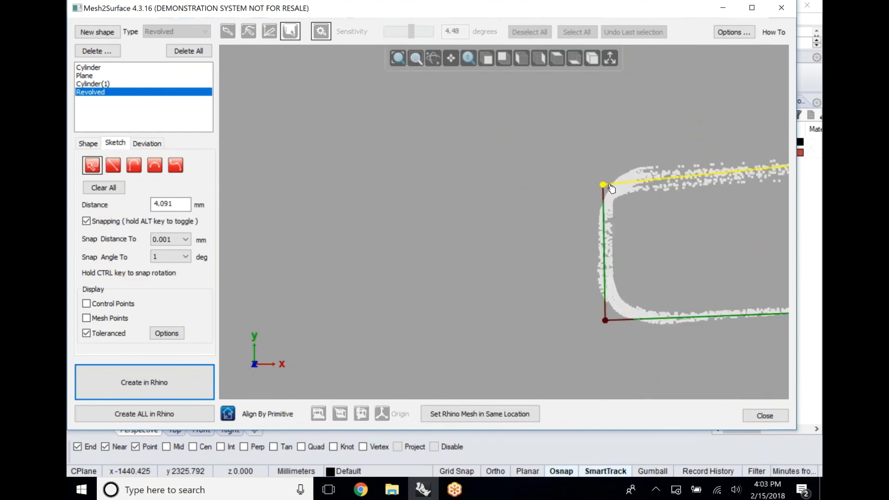
pyautogui.scroll(-4, 611, 187)
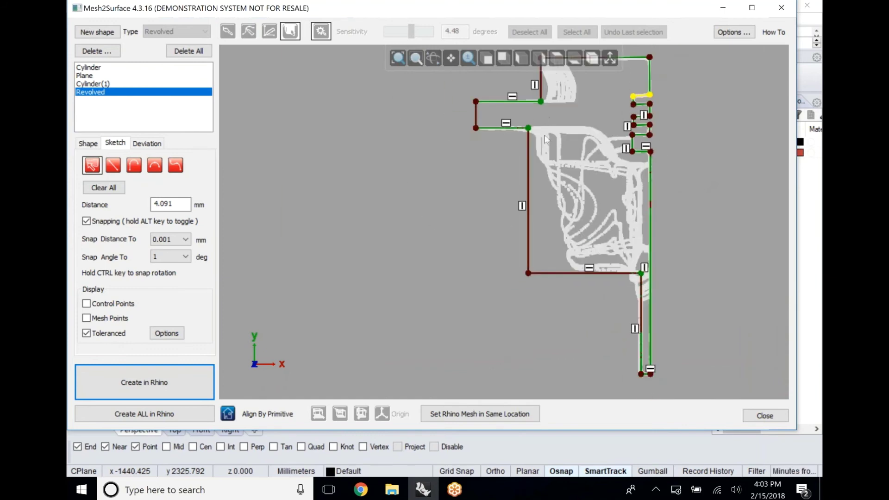
pyautogui.scroll(-3, 604, 278)
pyautogui.scroll(9, 615, 245)
# Raise the lower line's left endpoint slightly, then delete the lower horizontal line.
pyautogui.moveTo(315, 221); pyautogui.dragTo(315, 217)
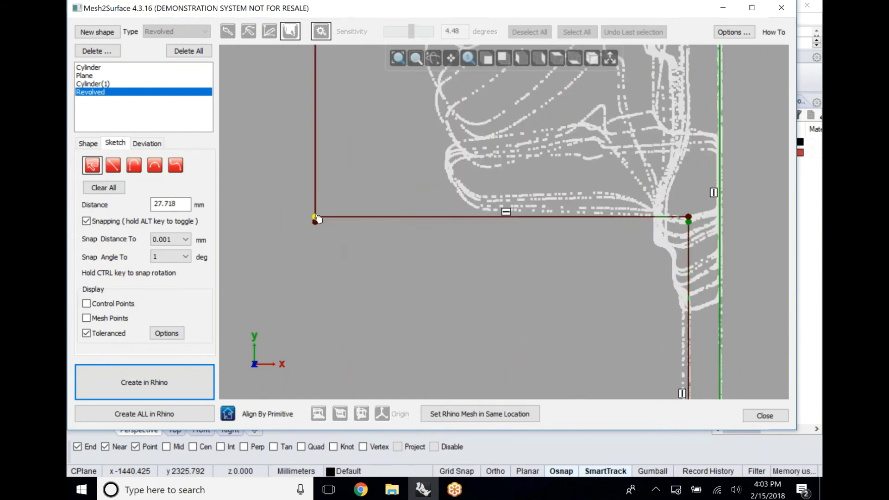
pyautogui.scroll(6, 311, 219)
pyautogui.click(339, 228)
pyautogui.click(357, 208)
pyautogui.press('Delete')
pyautogui.scroll(-5, 357, 220)
pyautogui.scroll(-3, 324, 222)
# Redraw a replacement lower horizontal line ending at the left endpoint.
pyautogui.click(113, 165)
pyautogui.click(585, 223)
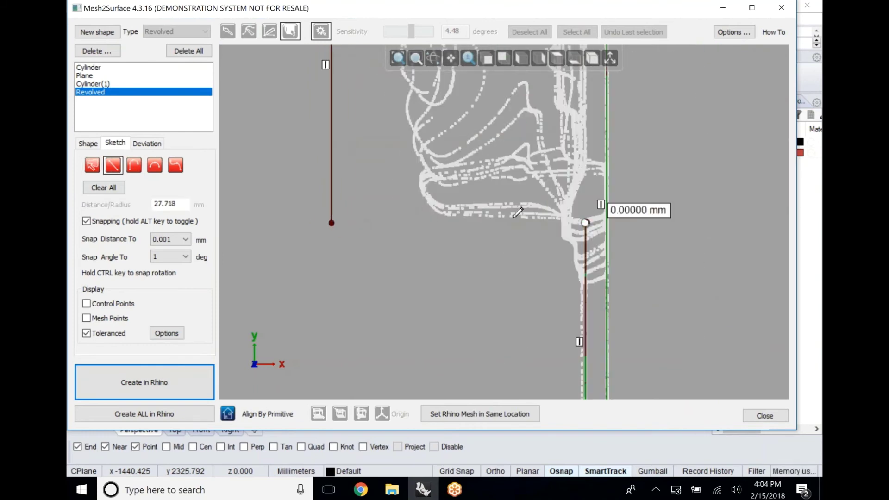
pyautogui.click(332, 223)
pyautogui.scroll(-6, 456, 235)
pyautogui.scroll(3, 460, 174)
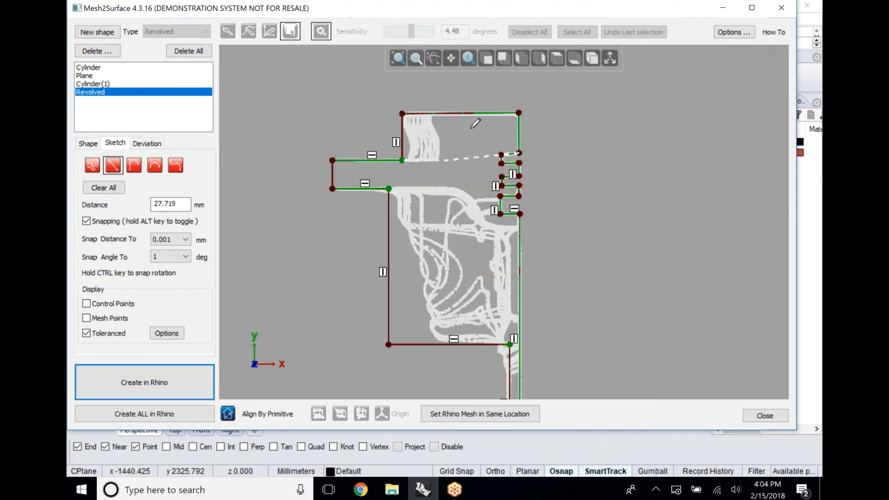
pyautogui.scroll(2, 488, 140)
pyautogui.scroll(-3, 461, 160)
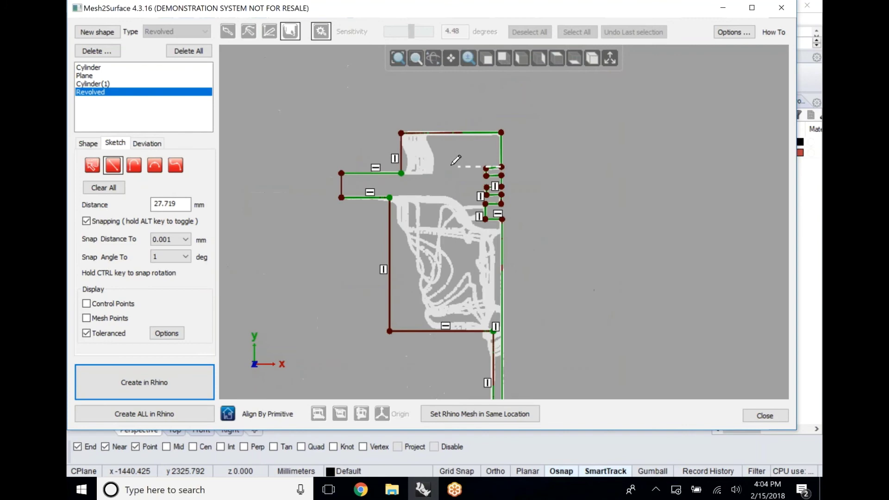
# View the revolved shape on the 3D scan, orbit to its top, and open Deviation.
pyautogui.click(88, 143)
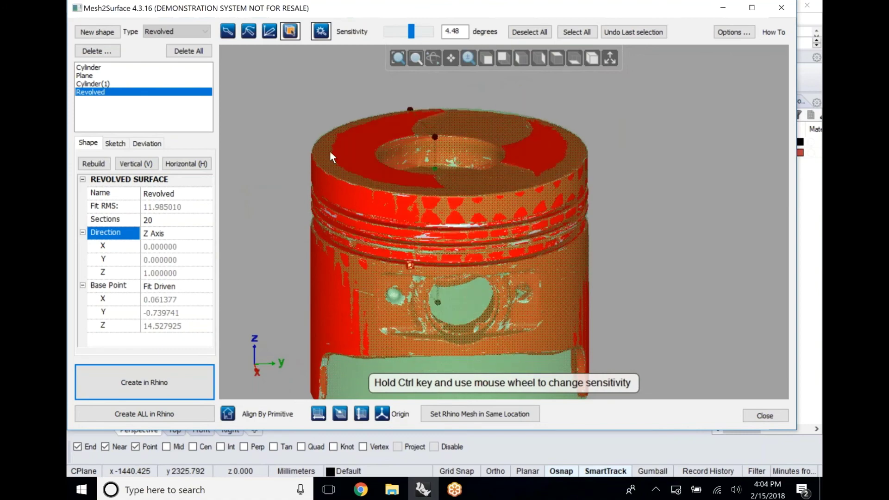
pyautogui.moveTo(326, 165)
pyautogui.mouseDown(button='right')
pyautogui.moveTo(321, 226)
pyautogui.moveTo(326, 181)
pyautogui.mouseUp(button='right')
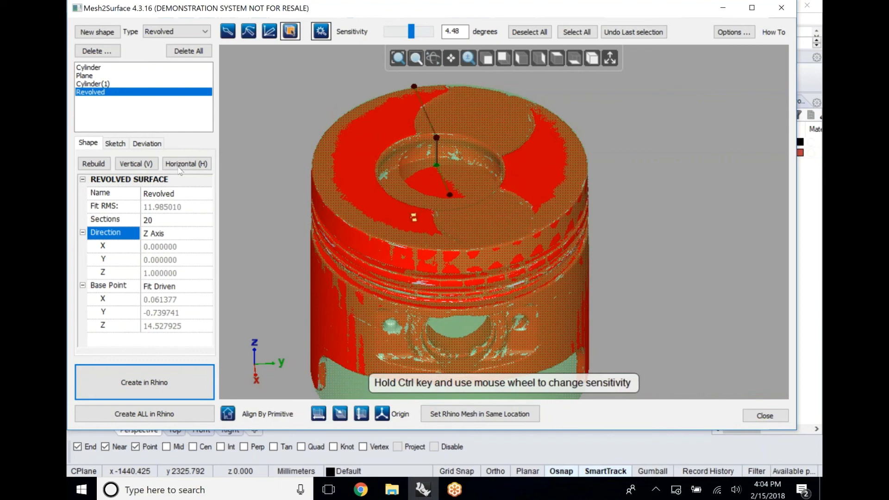
pyautogui.click(145, 143)
# Review the ±0.05 deviation map (31.66% above, 29.64% below) and send the surface to Rhino.
pyautogui.click(124, 145)
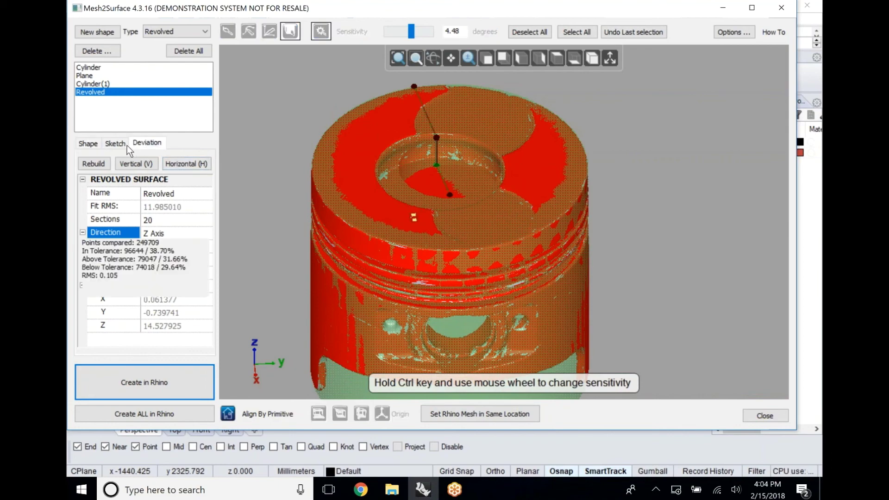
pyautogui.click(147, 143)
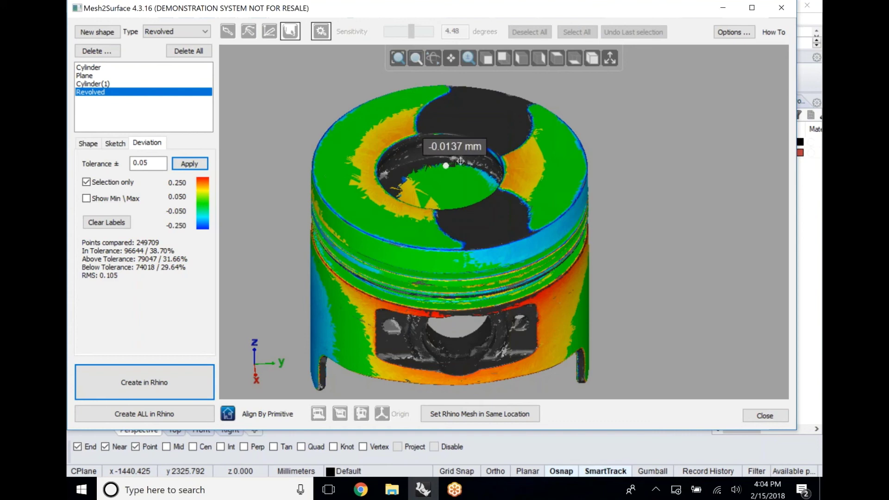
pyautogui.moveTo(453, 179); pyautogui.dragTo(432, 179, button='right')
pyautogui.click(163, 381)
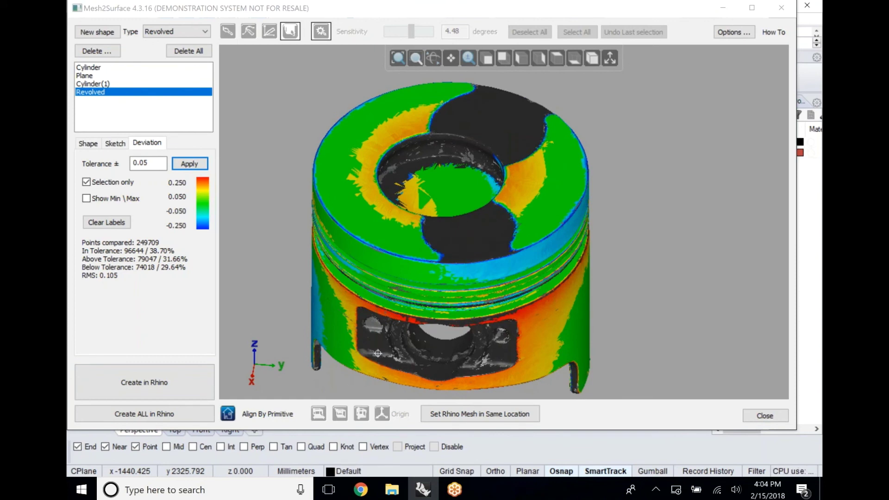
pyautogui.click(187, 383)
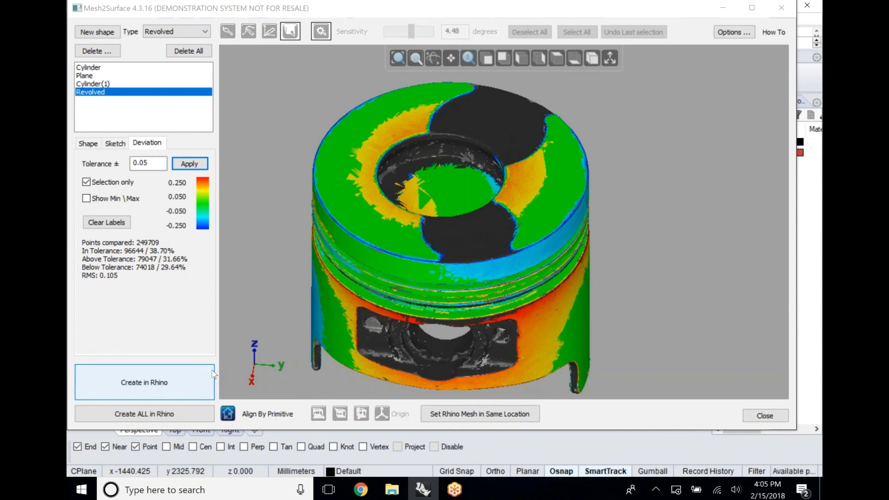
# Create the revolved surface in Rhino and minimise the Mesh2Surface window.
pyautogui.click(204, 392)
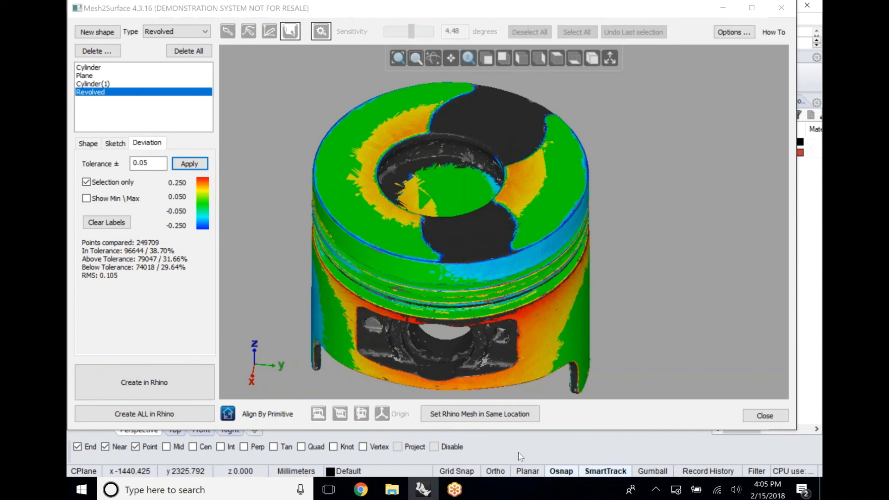
pyautogui.click(751, 7)
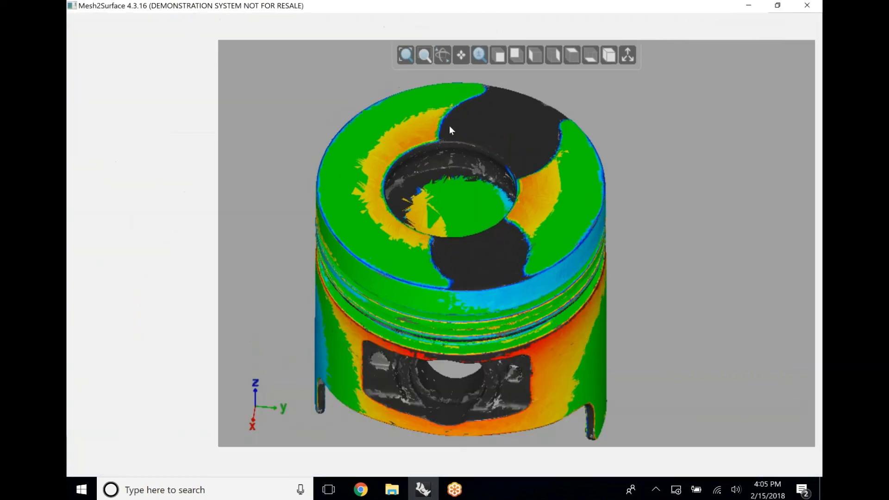
pyautogui.click(748, 5)
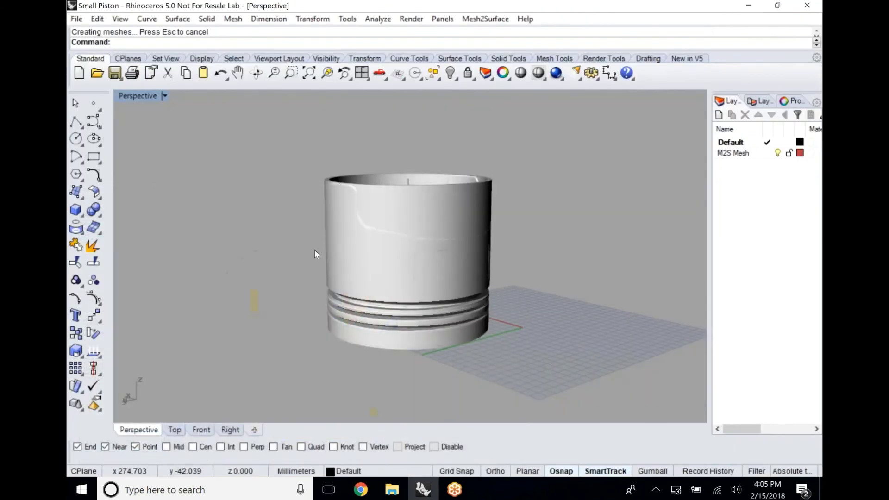
# Orbit and zoom the Perspective view to inspect the piston's underside and ring grooves.
pyautogui.moveTo(326, 203); pyautogui.dragTo(437, 269, button='right')
pyautogui.scroll(-6, 460, 305)
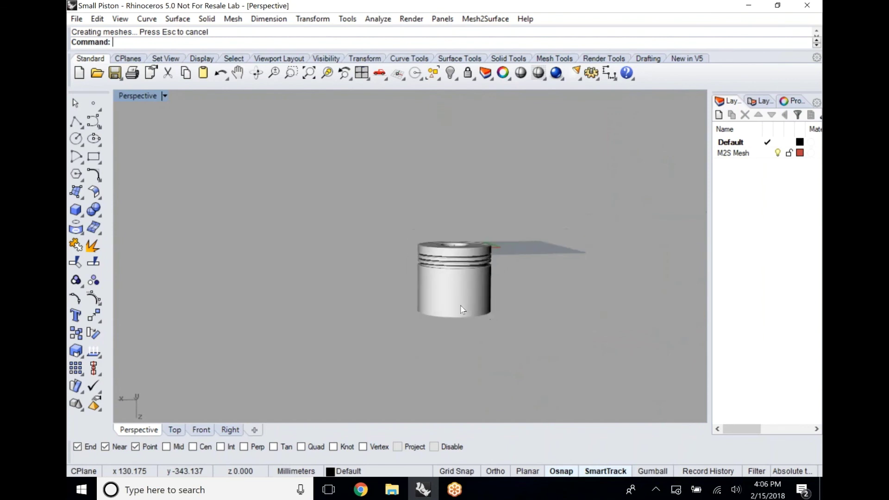
pyautogui.scroll(6, 461, 309)
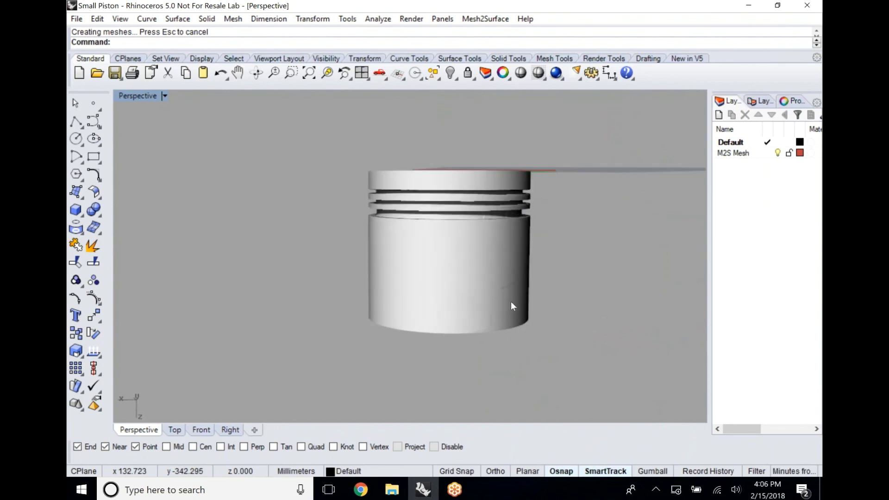
pyautogui.click(510, 301)
pyautogui.press('Escape')
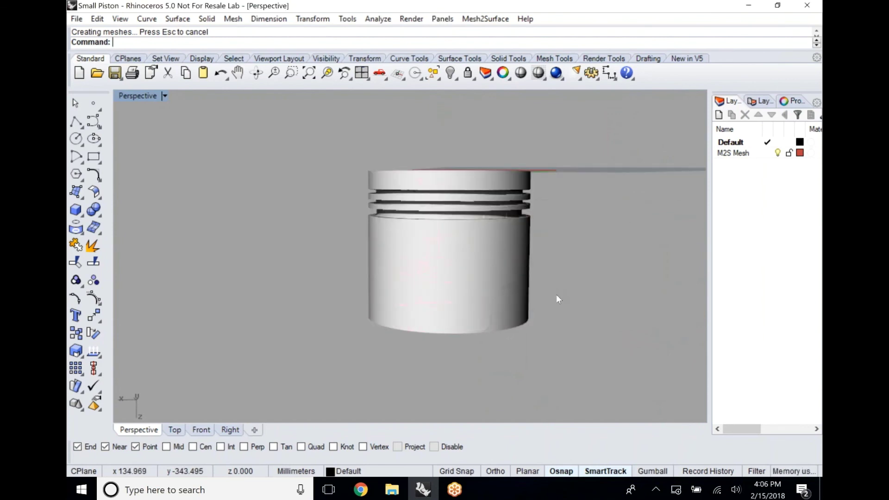